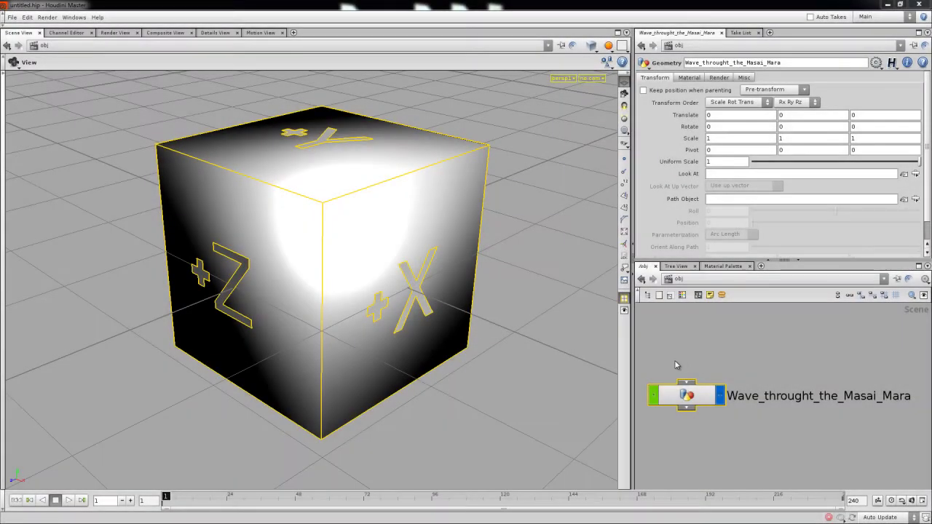
- Enter the Wave_throught_the_Masai_Mara geometry network, add a Grid node below the file node and make it the displayed node
drag(385, 333, 437, 322)
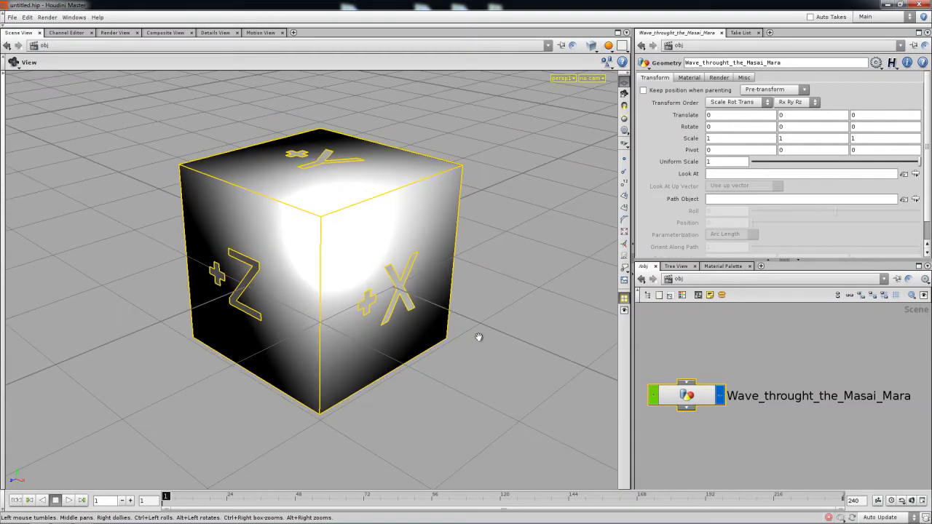
right_drag(690, 367, 686, 367)
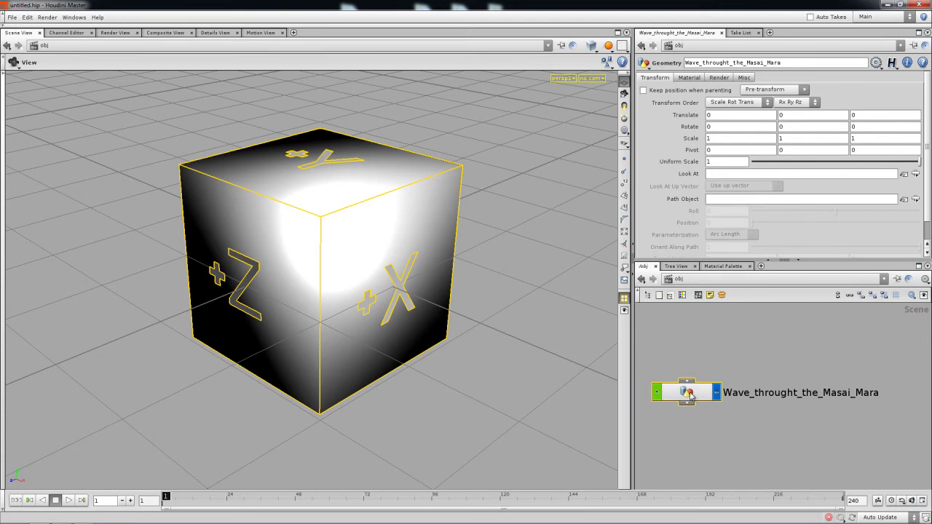
double_click(689, 394)
middle_drag(717, 397, 689, 317)
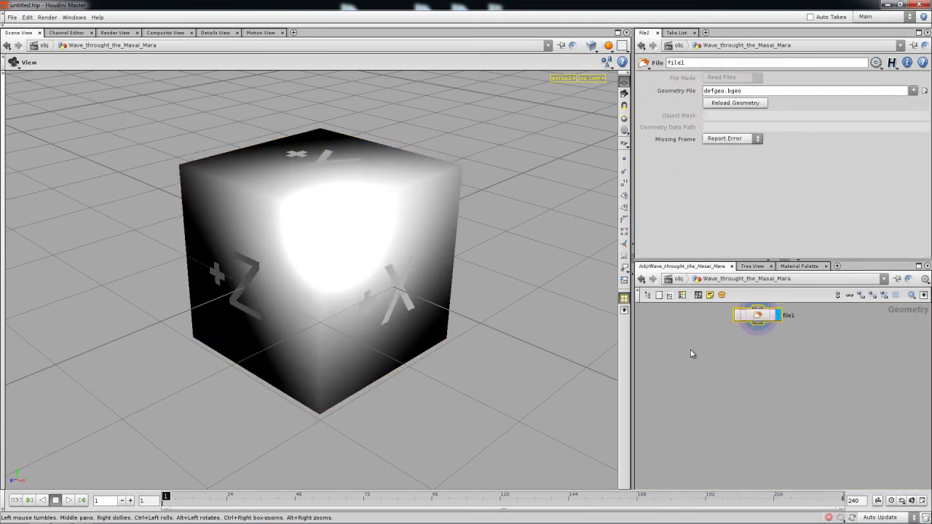
key(Tab)
text(grid)
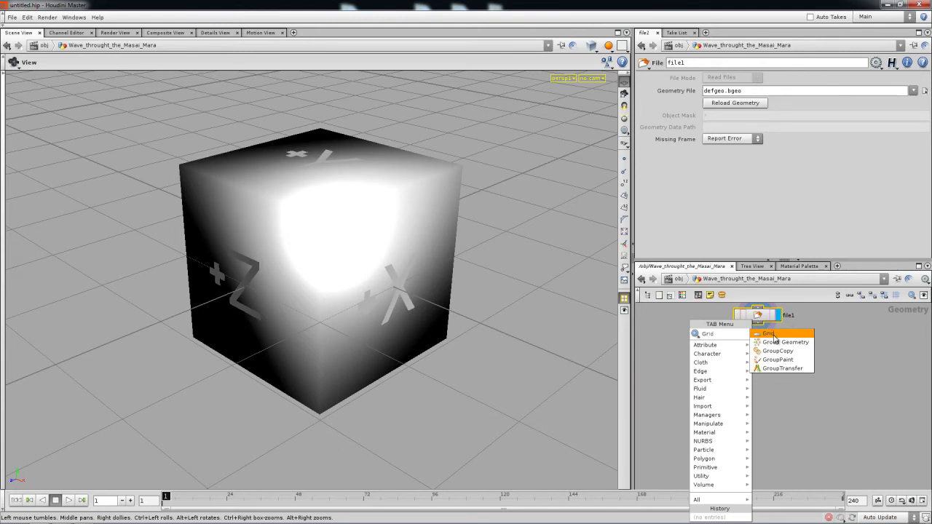
key(Return)
click(767, 366)
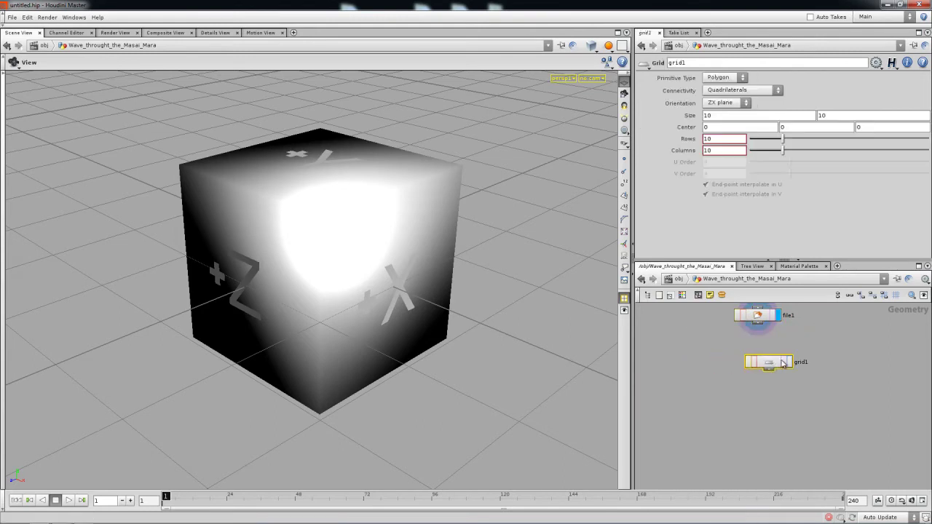
click(790, 362)
- Set the grid's rows and columns to 30 each
drag(480, 279, 303, 344)
right_drag(302, 344, 481, 356)
drag(704, 139, 719, 150)
text(30)
key(Tab)
text(30)
key(Return)
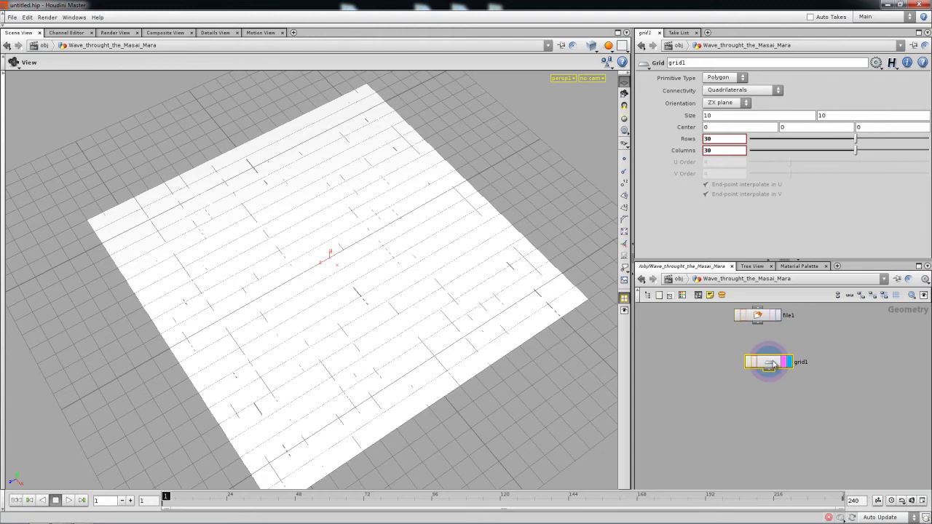
- Move the grid node aside and add a Box node next to it
drag(773, 364, 837, 359)
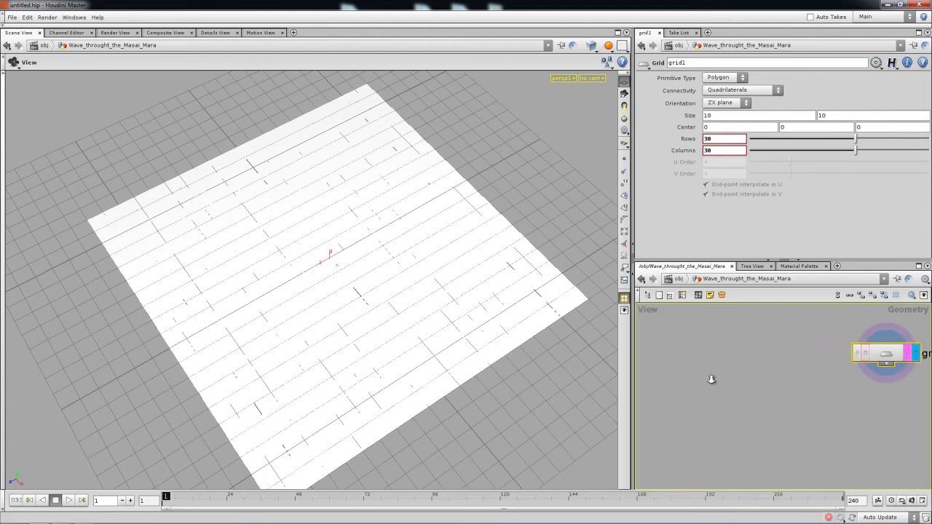
key(Tab)
text(box)
key(Return)
click(724, 362)
drag(724, 364, 705, 356)
- Add a Copy node below the box and grid nodes
key(Tab)
mouse_move(724, 384)
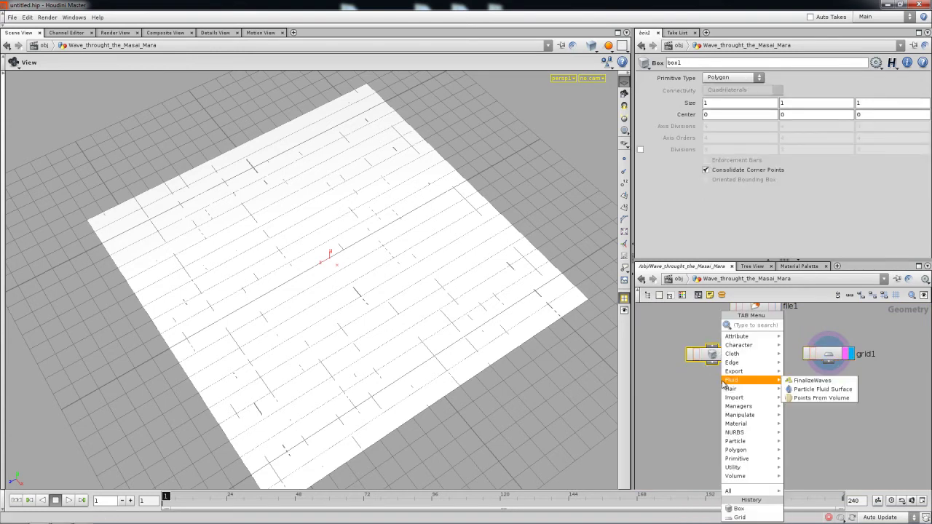
text(cop)
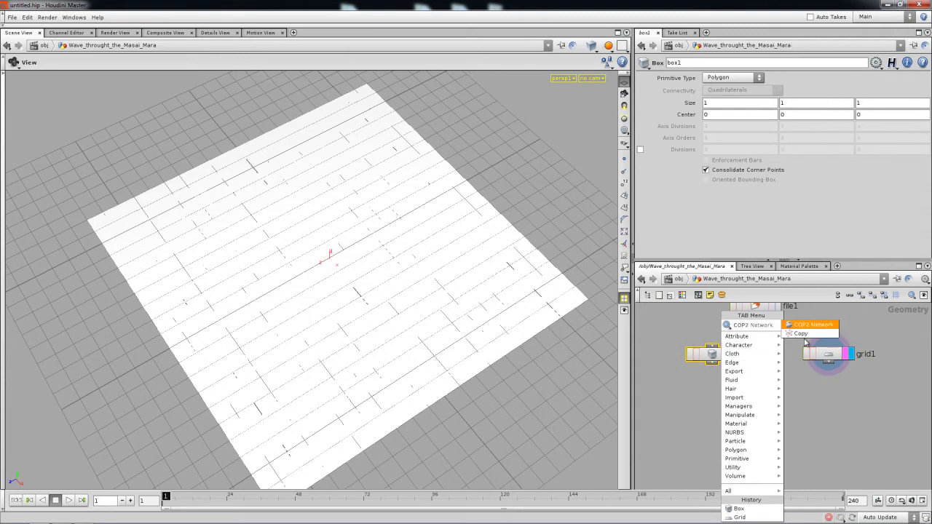
click(807, 335)
click(768, 401)
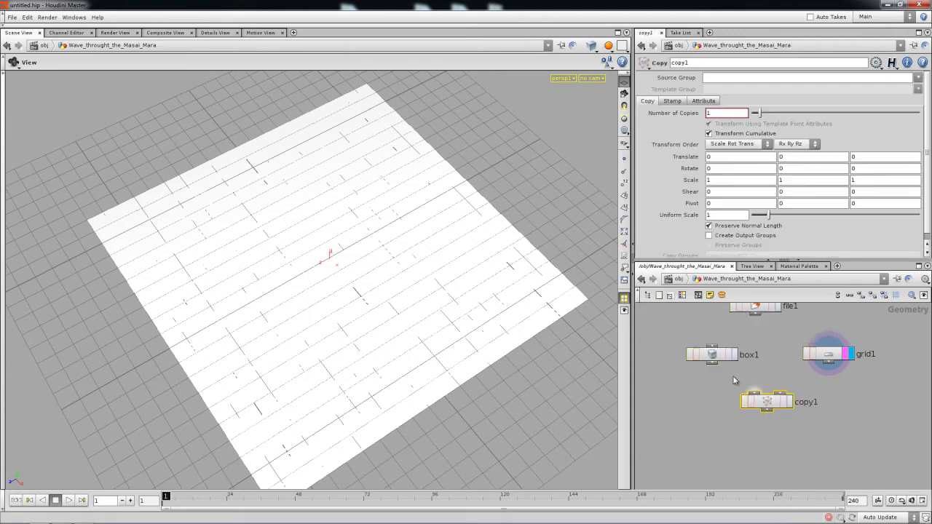
- Connect the box to the Copy node's first input and the grid to its second, and display the Copy result
drag(713, 368, 752, 395)
drag(829, 366, 771, 453)
click(790, 401)
drag(714, 362, 710, 359)
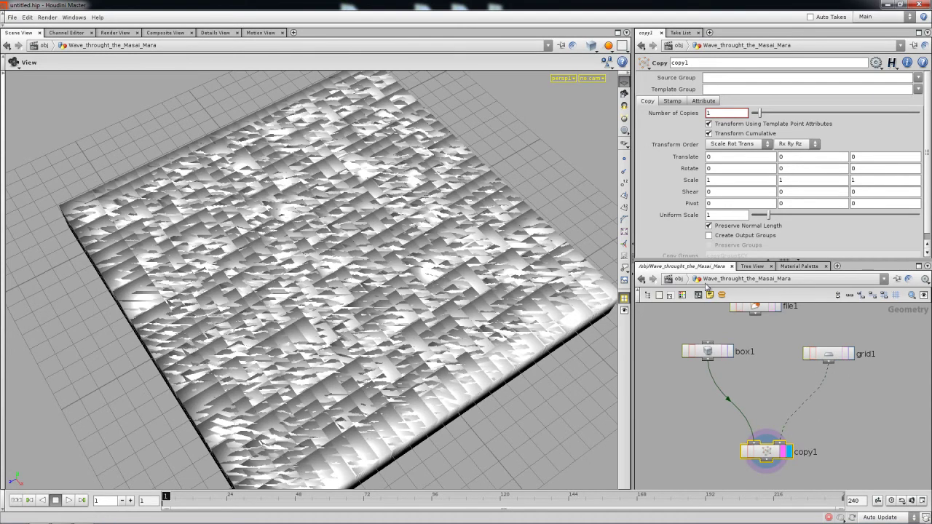
- Set the box's size to 0.33 on all three axes so the copies fit the grid spacing
click(707, 352)
middle_drag(689, 104, 820, 122)
right_drag(555, 202, 595, 245)
drag(595, 245, 574, 297)
middle_drag(690, 102, 715, 135)
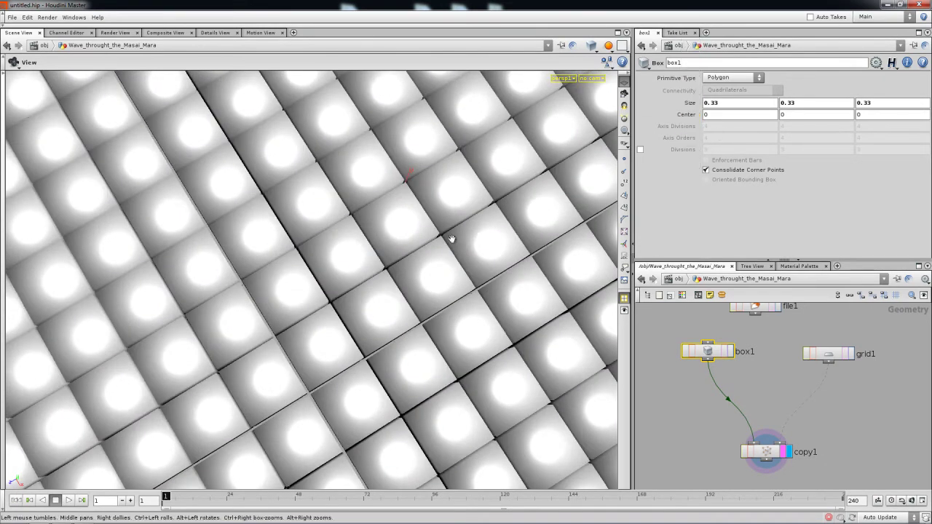
scroll(394, 318, down, 5)
drag(394, 318, 399, 233)
right_drag(399, 233, 314, 246)
drag(314, 246, 343, 229)
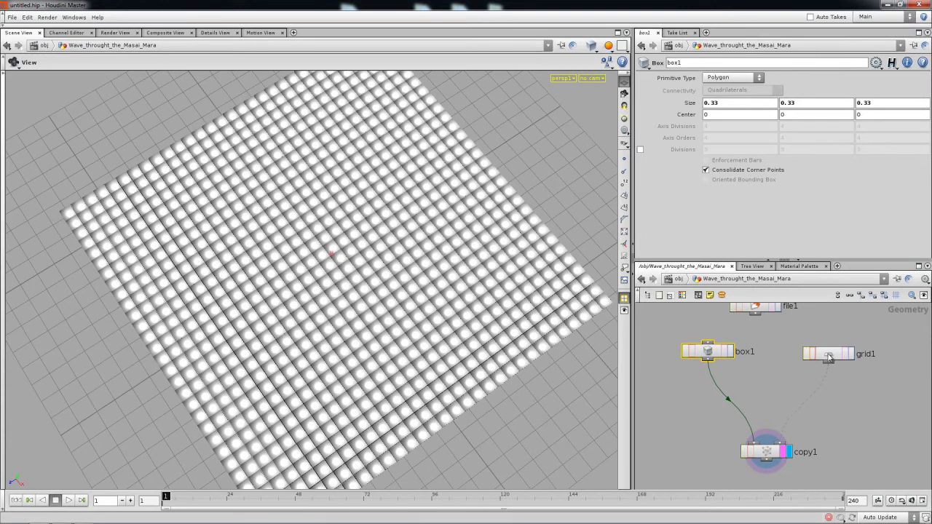
- Rearrange the node layout slightly and display the grid node instead of the copied boxes
drag(829, 357, 835, 356)
middle_drag(807, 377, 780, 387)
scroll(808, 359, down, 1)
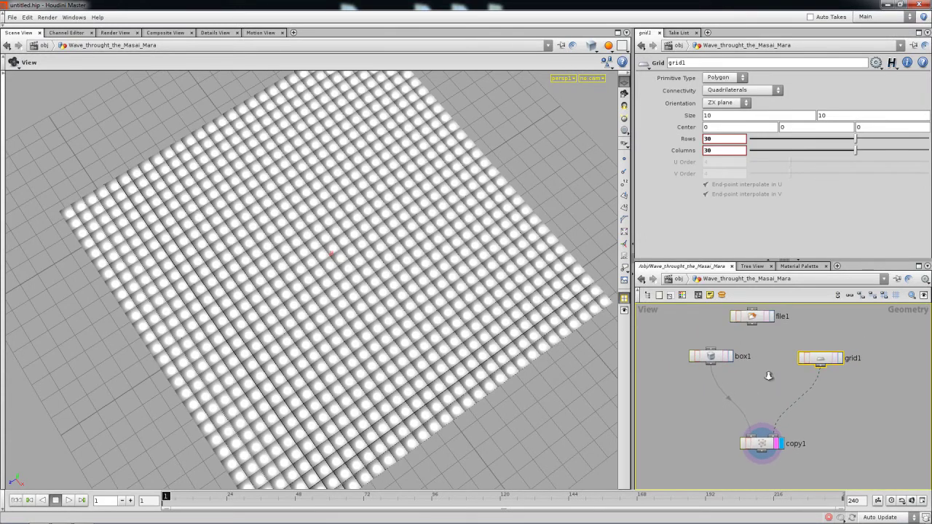
scroll(764, 379, down, 1)
click(715, 359)
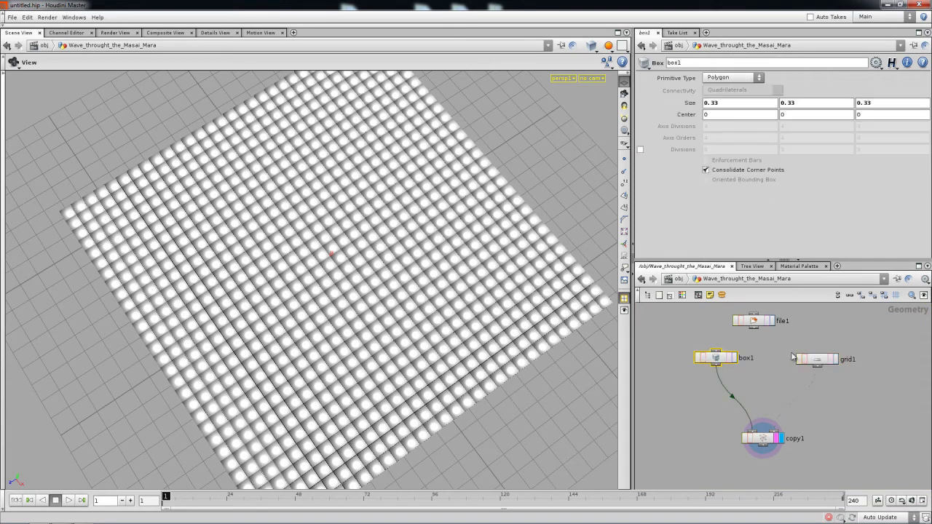
click(824, 364)
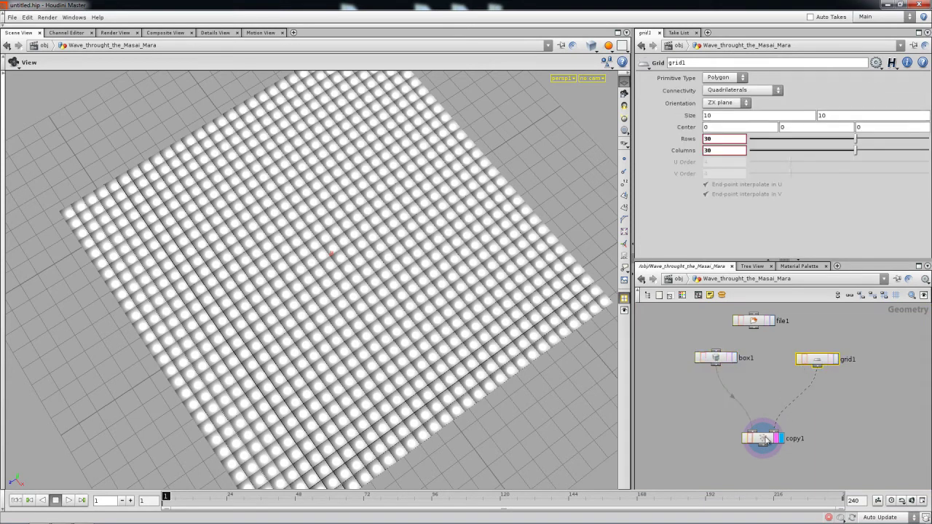
drag(774, 435, 773, 447)
click(832, 359)
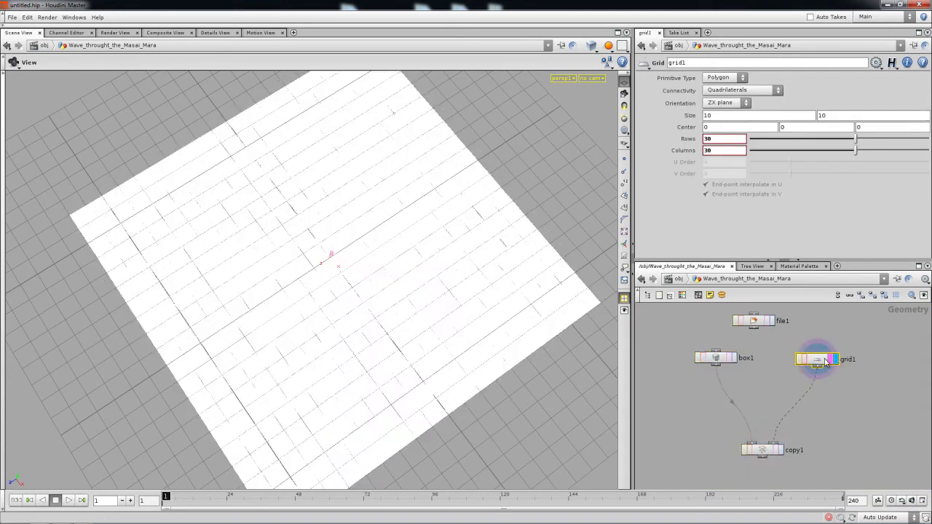
drag(387, 350, 458, 277)
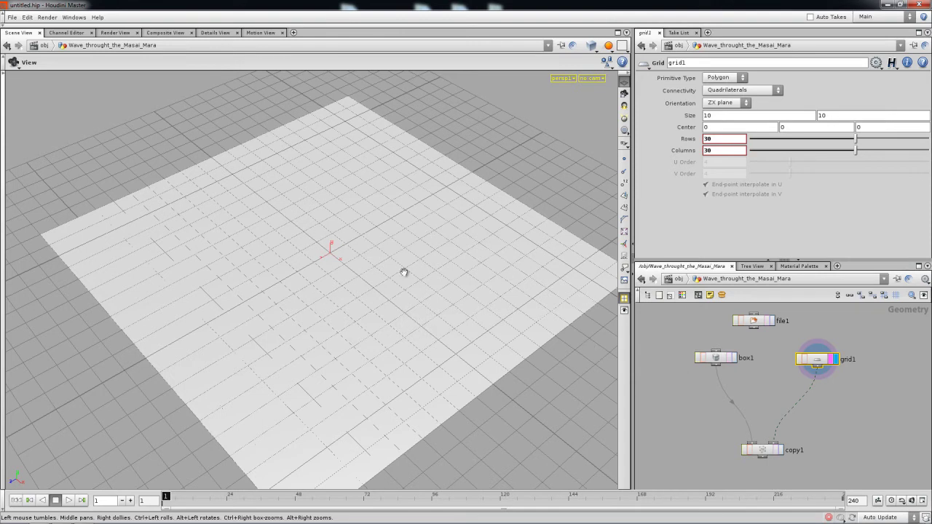
- Insert a VOP SOP node between the grid and the Copy node, align it under the grid and display it
middle_drag(781, 393, 742, 388)
scroll(728, 380, up, 3)
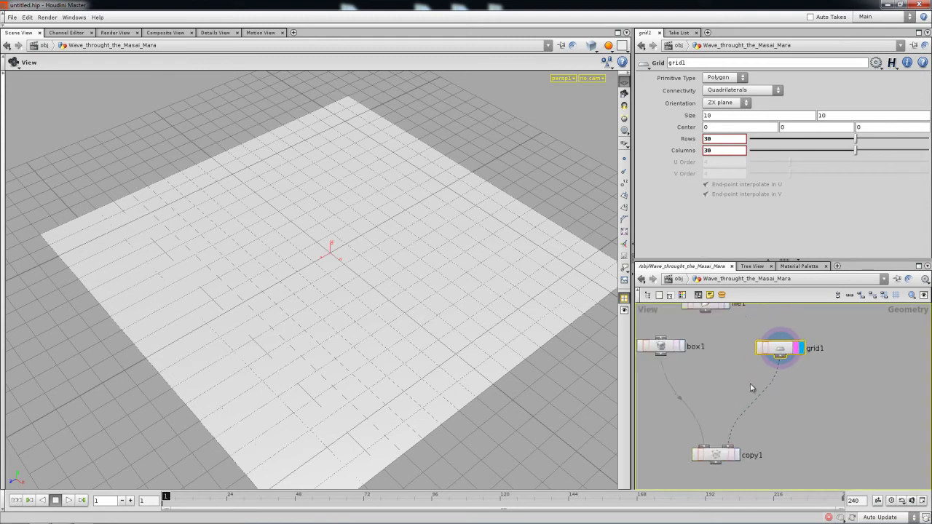
key(Tab)
mouse_move(743, 391)
text(vop)
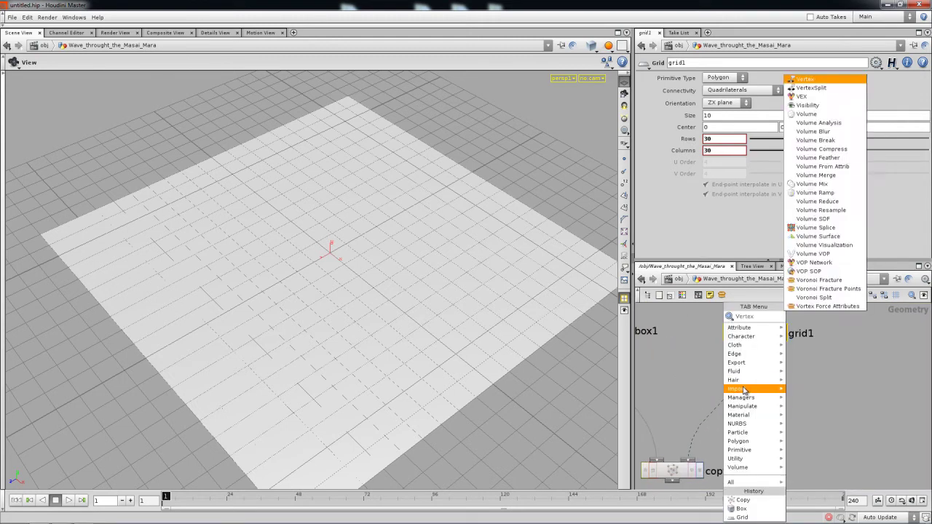
click(812, 325)
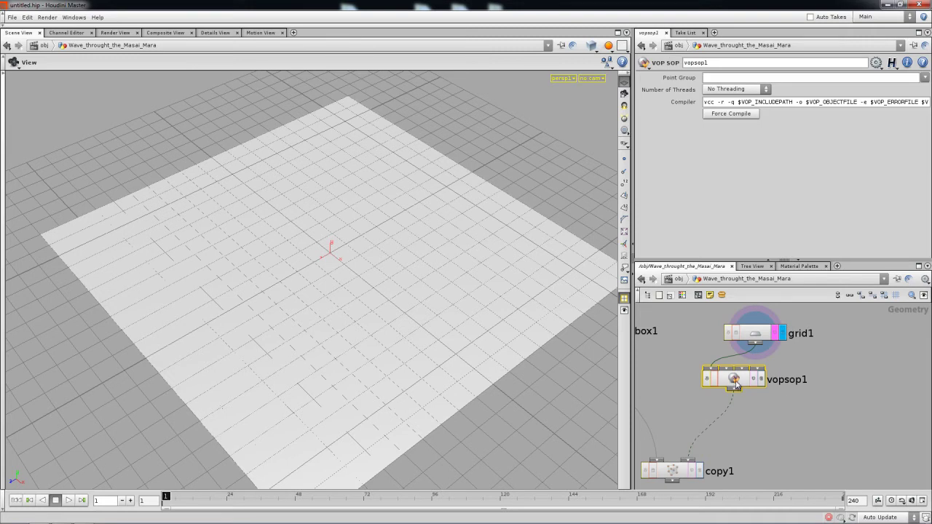
click(755, 388)
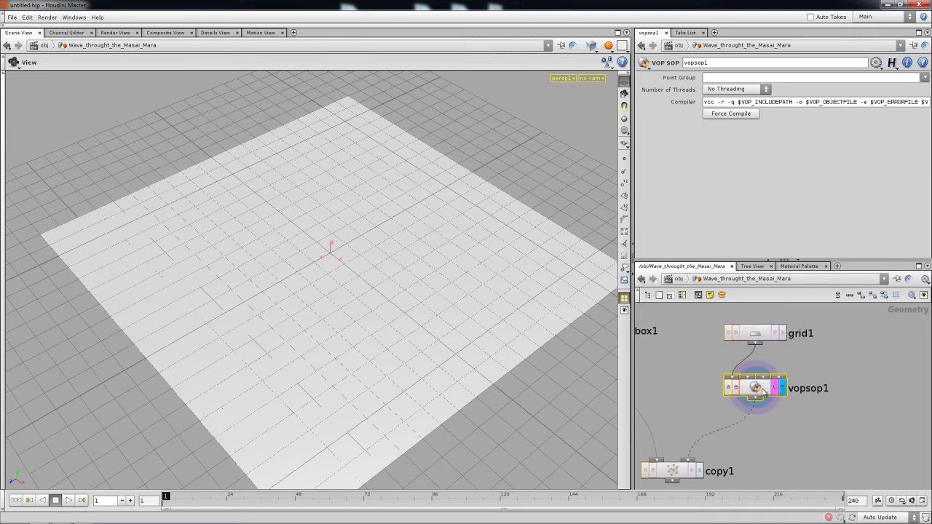
- Open the VOP SOP's network full screen and move its global and output nodes to opposite sides of the workspace
double_click(762, 393)
drag(779, 338, 696, 350)
key(ctrl+b)
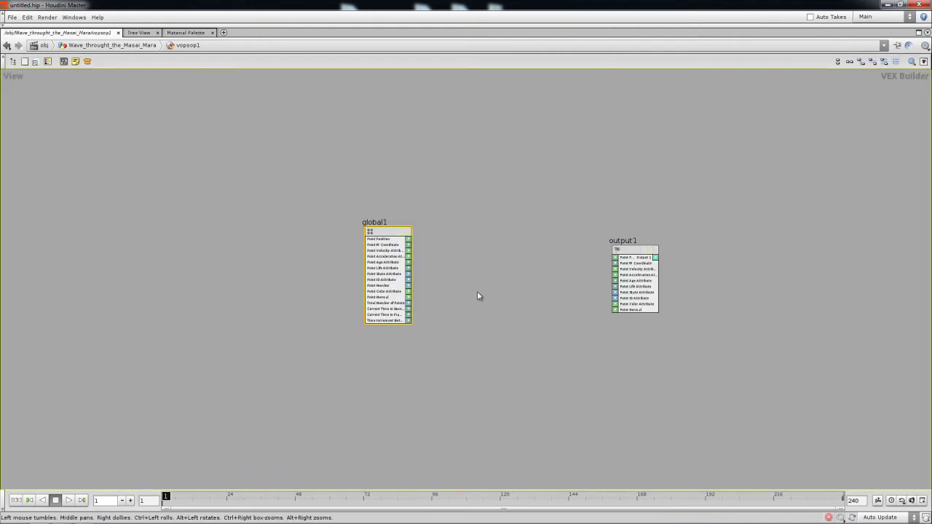
scroll(480, 298, up, 3)
drag(320, 201, 77, 212)
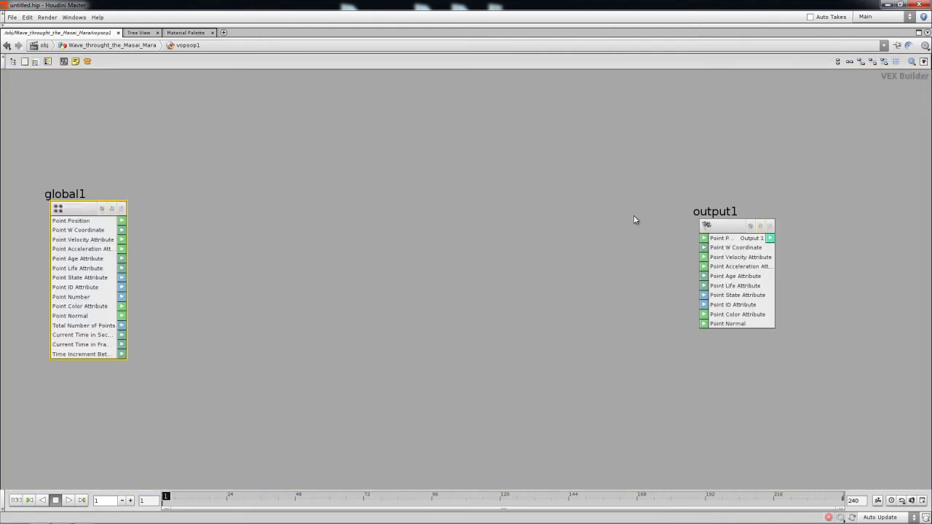
drag(710, 224, 776, 218)
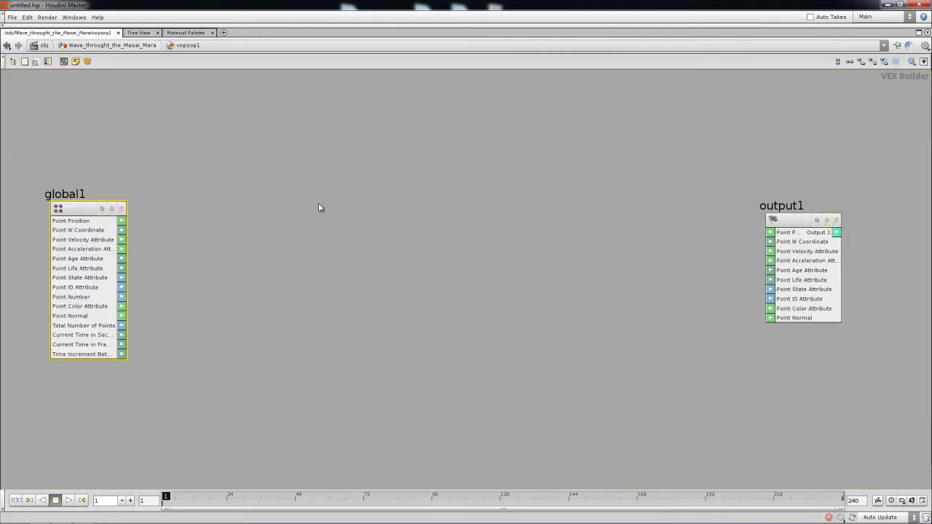
scroll(291, 216, up, 2)
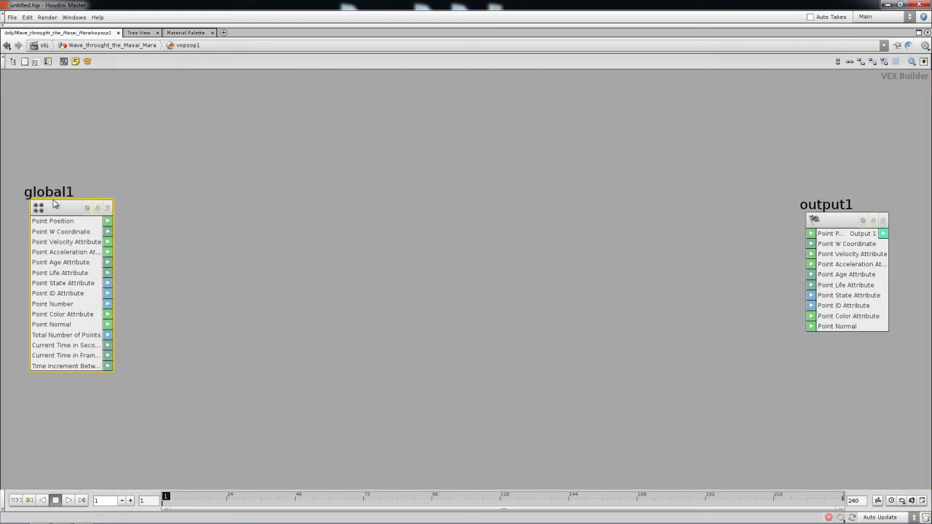
drag(56, 207, 47, 199)
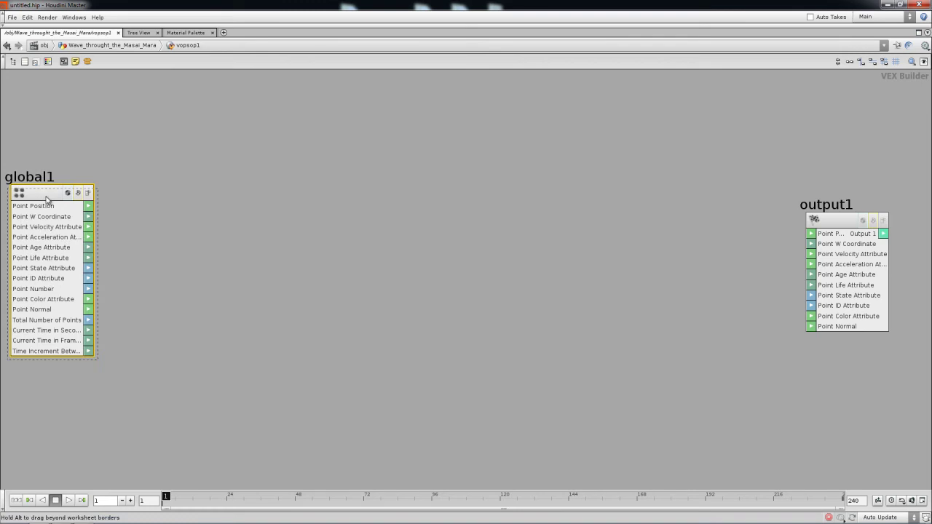
scroll(211, 210, up, 2)
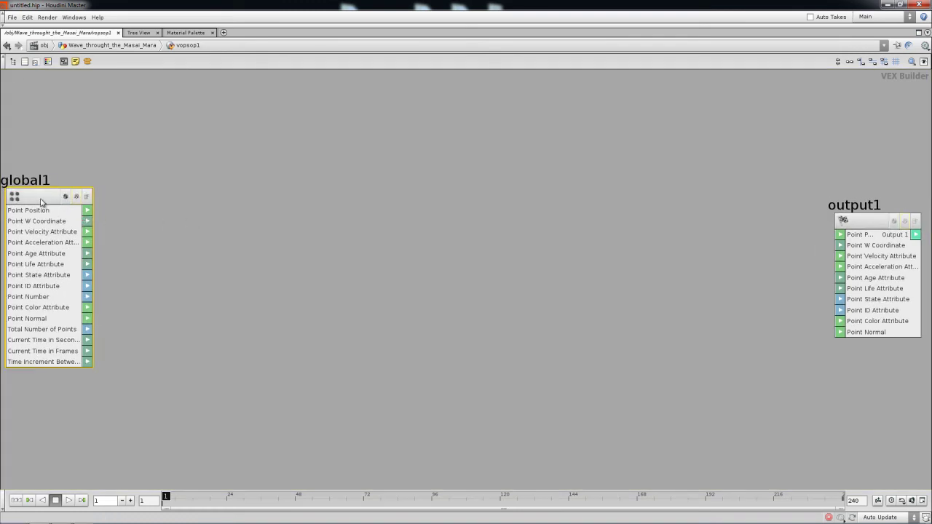
drag(12, 200, 15, 236)
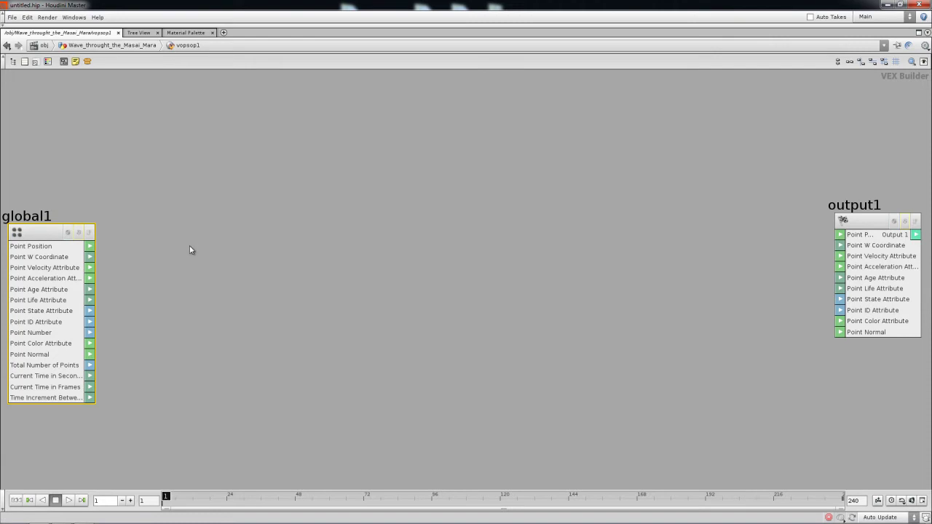
- Add a Subtract node beside the global node
key(Tab)
text(sub)
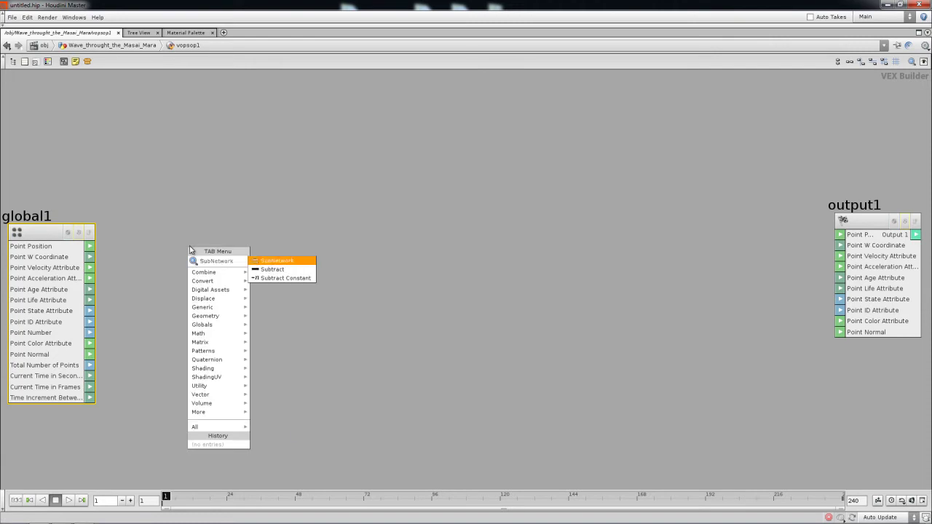
click(276, 271)
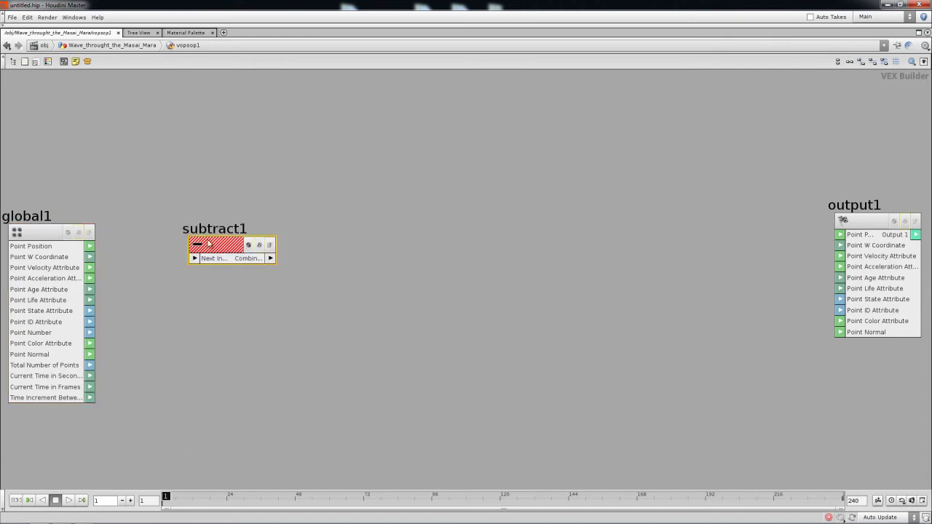
click(205, 223)
- Create a constant on the Subtract node's first input and place it above the global node
right_click(201, 238)
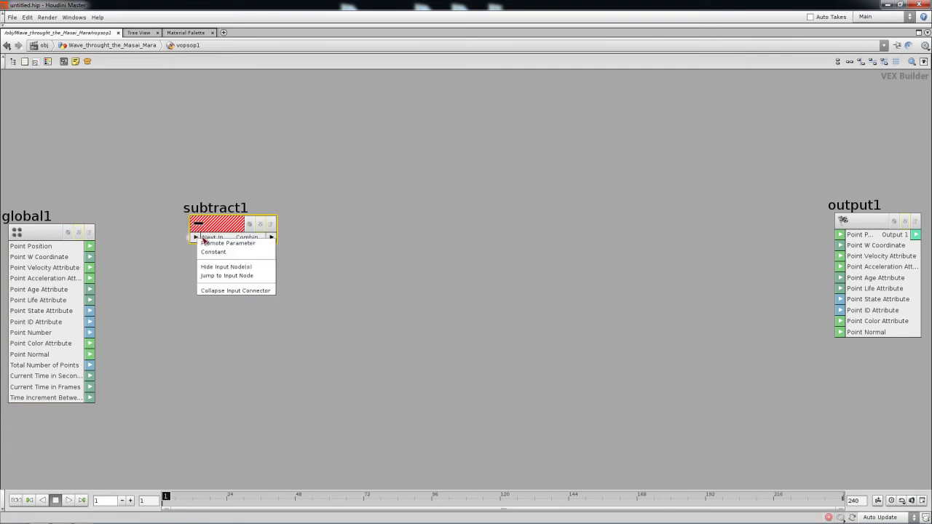
click(229, 248)
drag(93, 226, 75, 221)
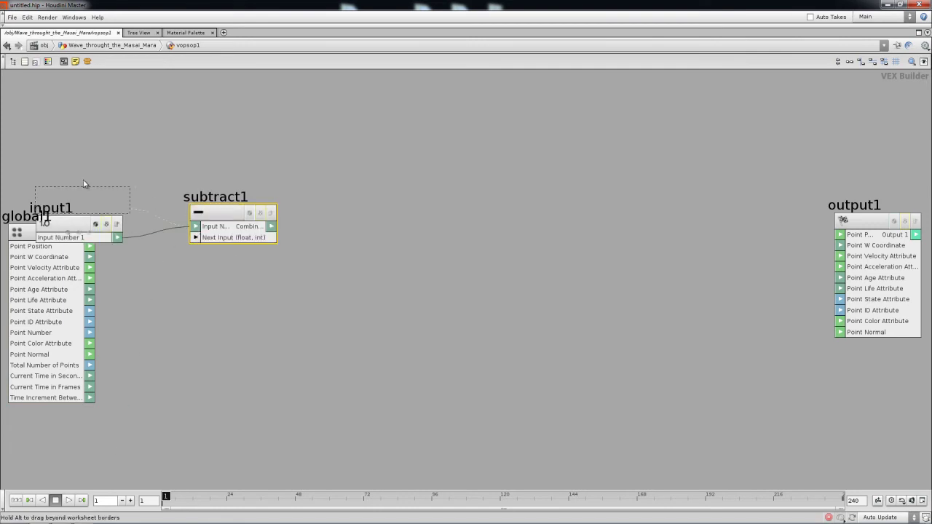
drag(69, 154, 53, 151)
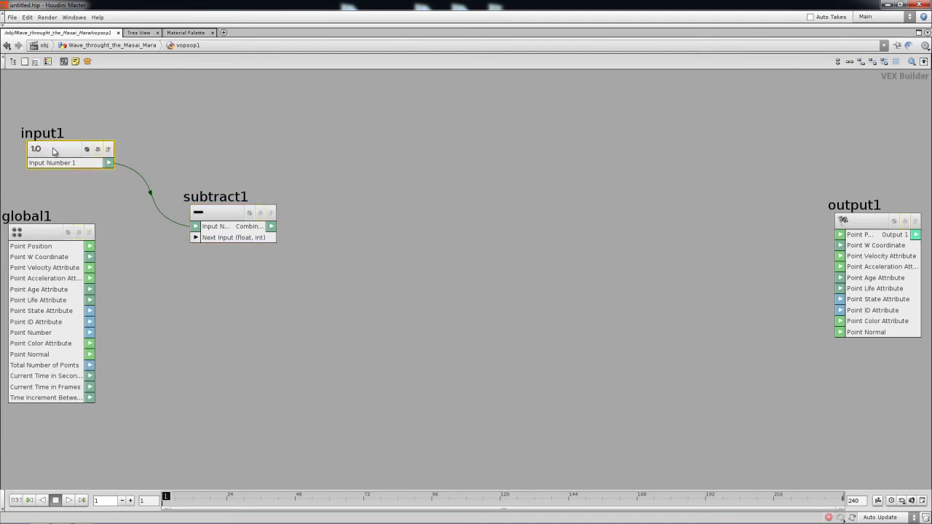
- Change the constant's type to 3 Floats (vector), show its vector defaults and shift the node slightly up and away from the Subtract node
key(p)
click(569, 94)
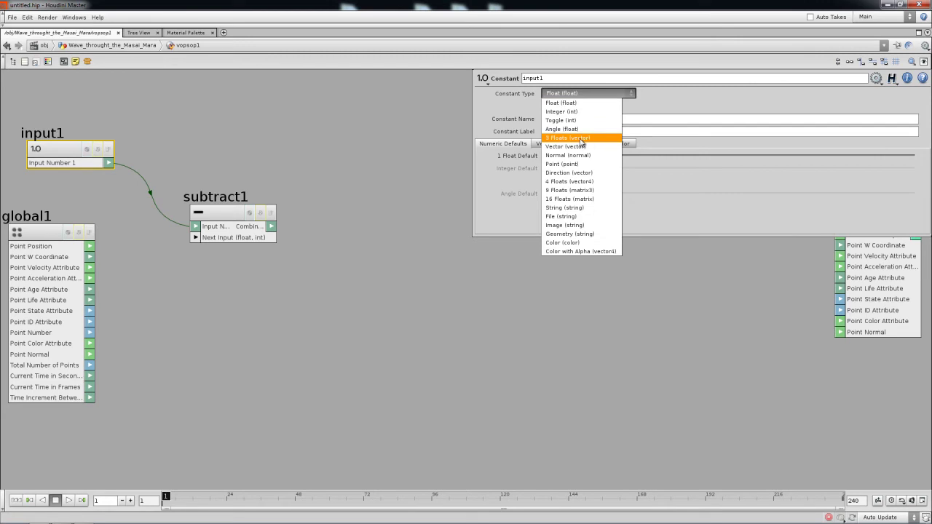
click(581, 138)
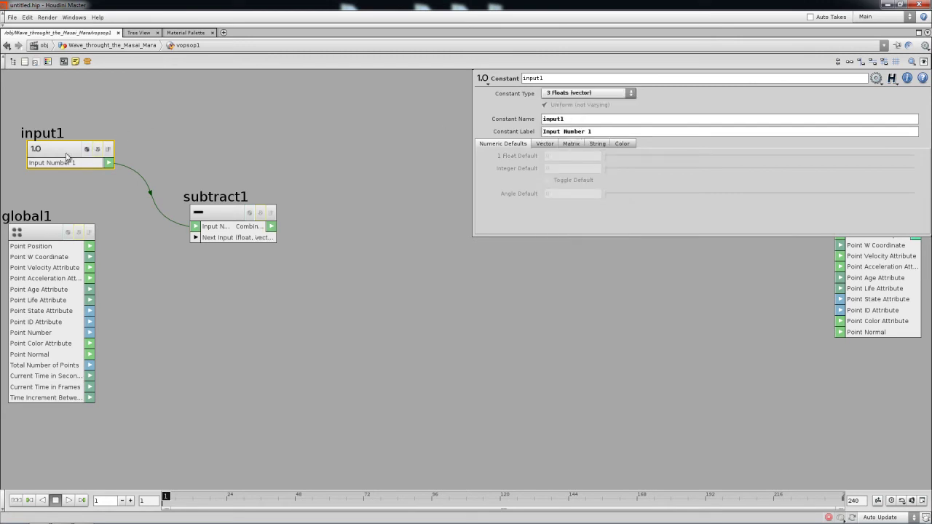
drag(48, 146, 33, 136)
click(546, 144)
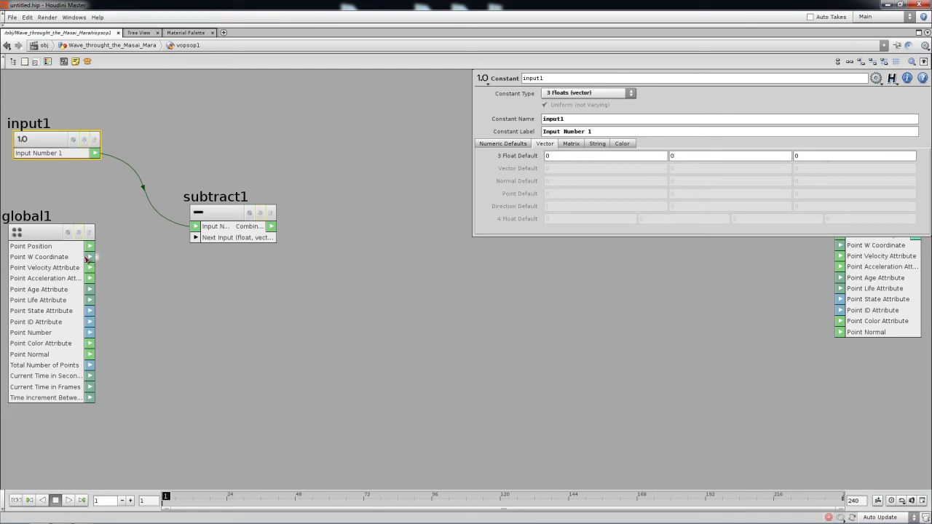
- Connect the global node's Point Position to the Subtract node's second input and nudge the Subtract node upward
drag(89, 246, 147, 206)
middle_click(53, 233)
drag(187, 243, 193, 239)
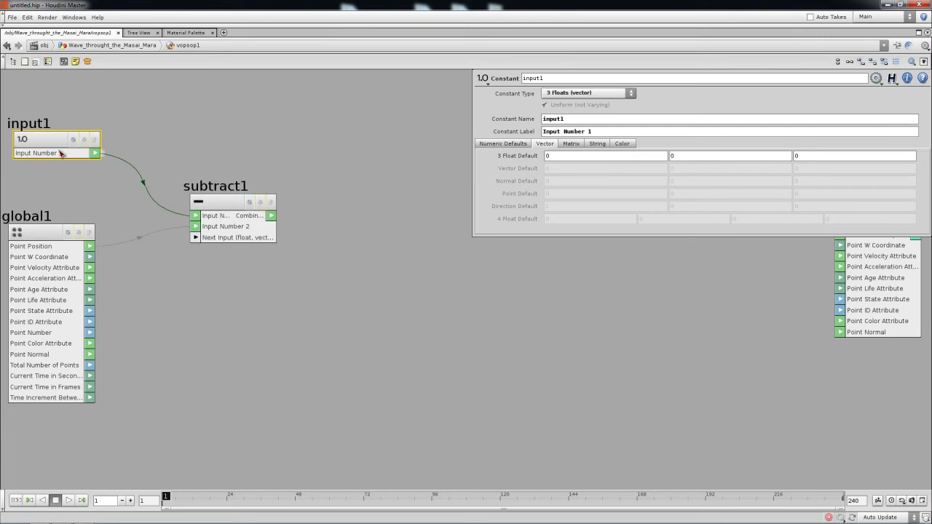
drag(223, 201, 209, 182)
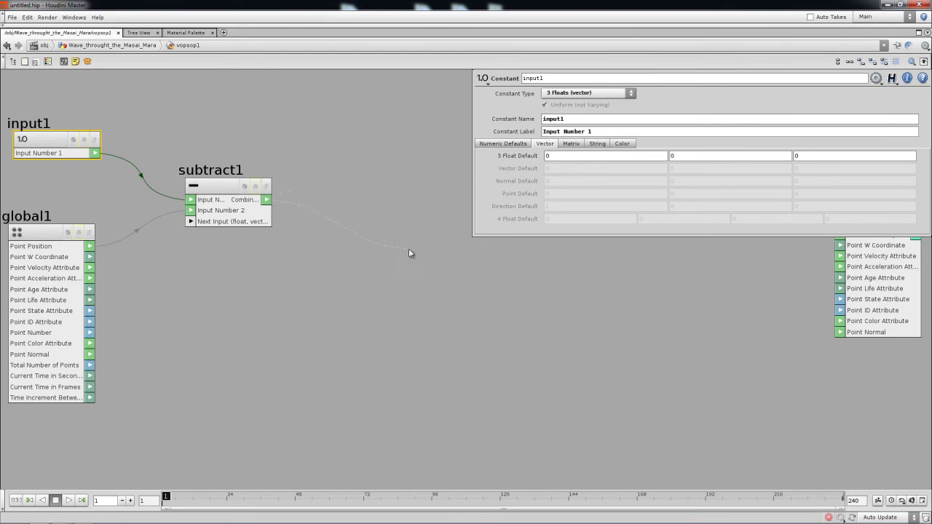
- Create an Add Attribute node named for the attribute vec, with the Subtract result wired into its Attribute Value
key(Tab)
text(Add)
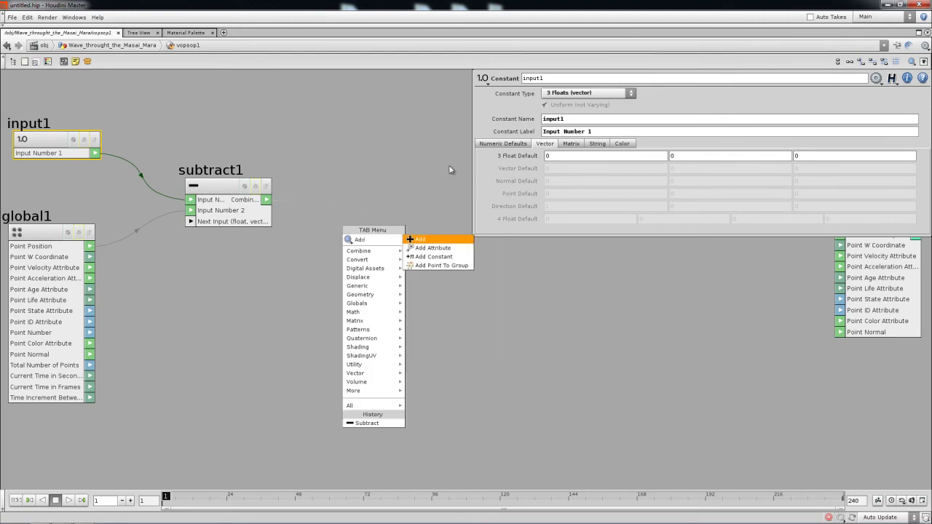
click(436, 249)
click(385, 193)
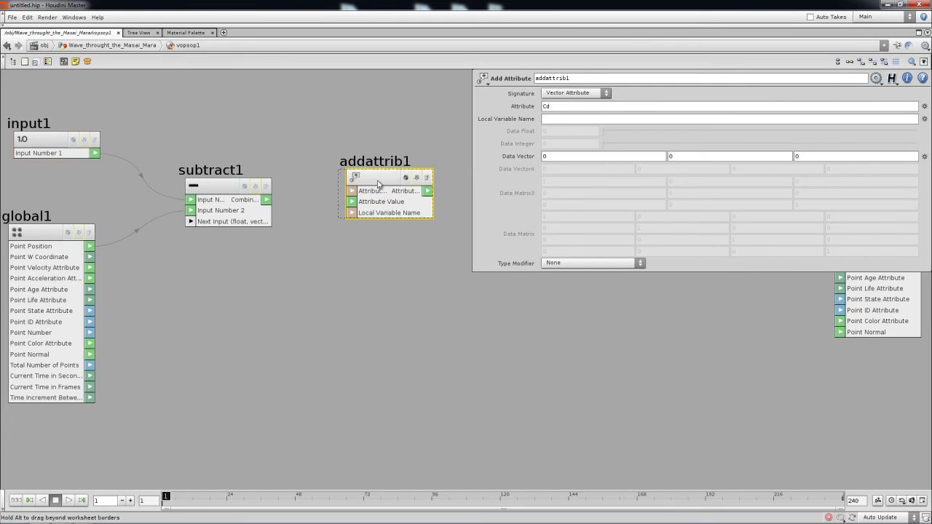
drag(390, 180, 400, 169)
drag(298, 192, 368, 190)
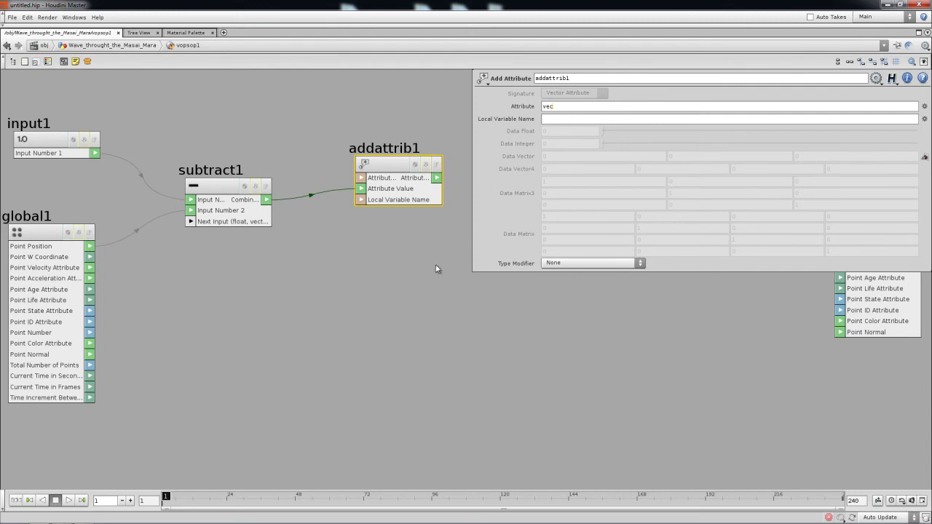
- Shrink the parameter overlay and connect the Subtract result to the output node's Point Normal
scroll(416, 245, down, 4)
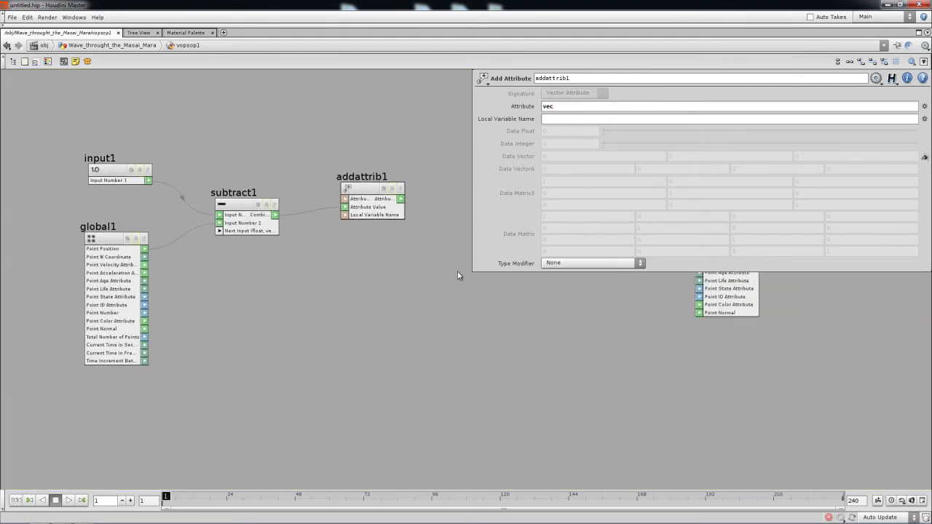
drag(472, 271, 692, 233)
drag(433, 218, 474, 210)
scroll(381, 256, up, 3)
scroll(439, 272, down, 1)
click(283, 215)
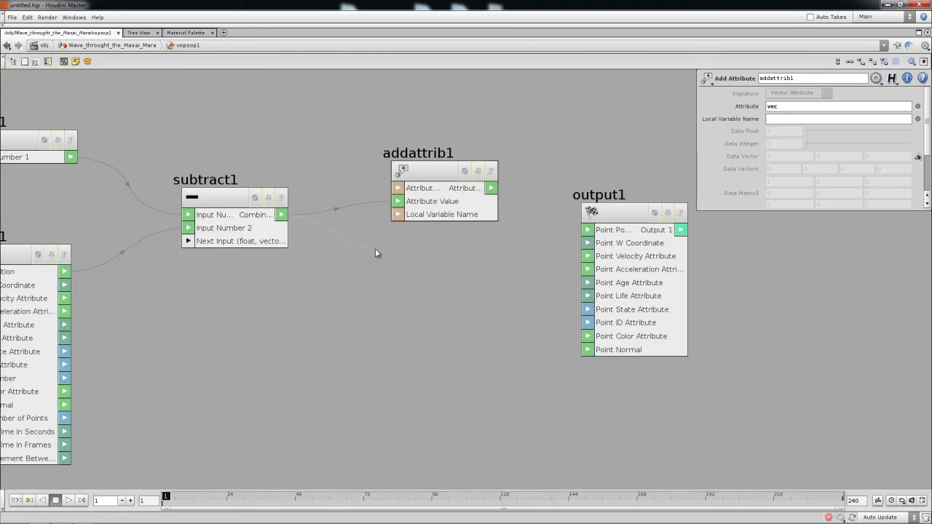
click(593, 349)
scroll(527, 273, down, 1)
middle_drag(528, 274, 580, 293)
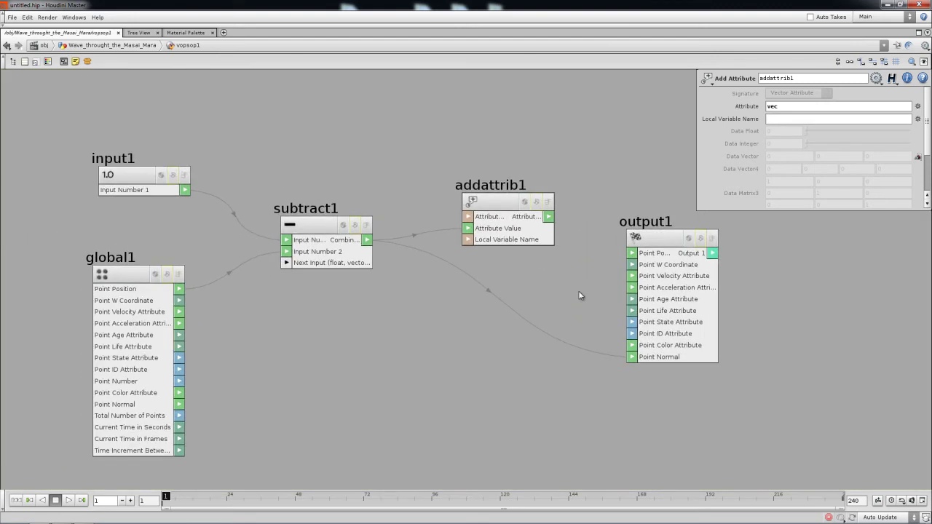
- Return to the geometry level in the normal layout, hide the parameter overlay and reopen the VOP SOP's network
key(u)
key(ctrl+b)
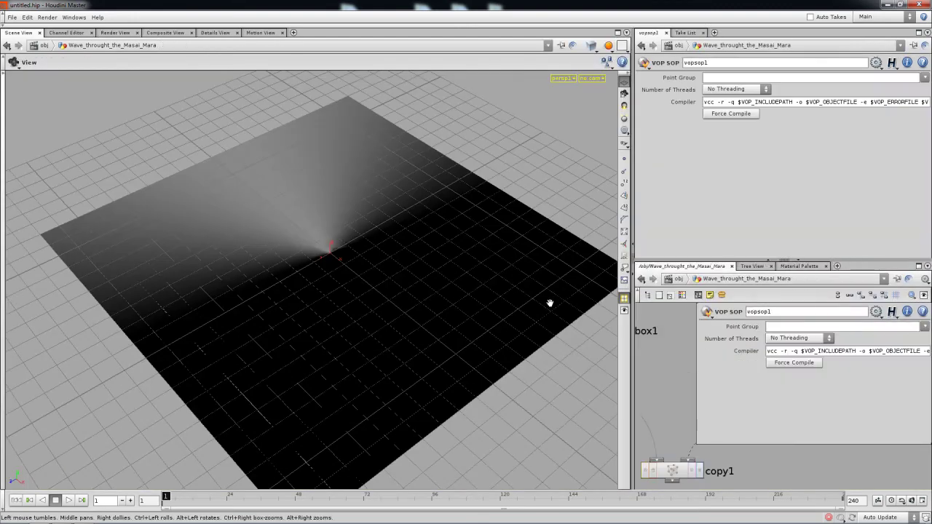
key(p)
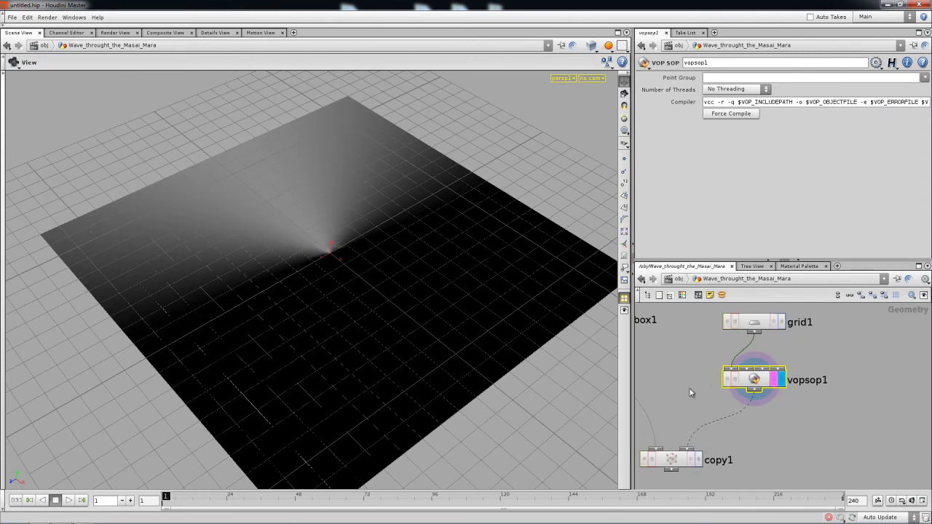
middle_drag(782, 387, 644, 348)
middle_drag(720, 371, 766, 401)
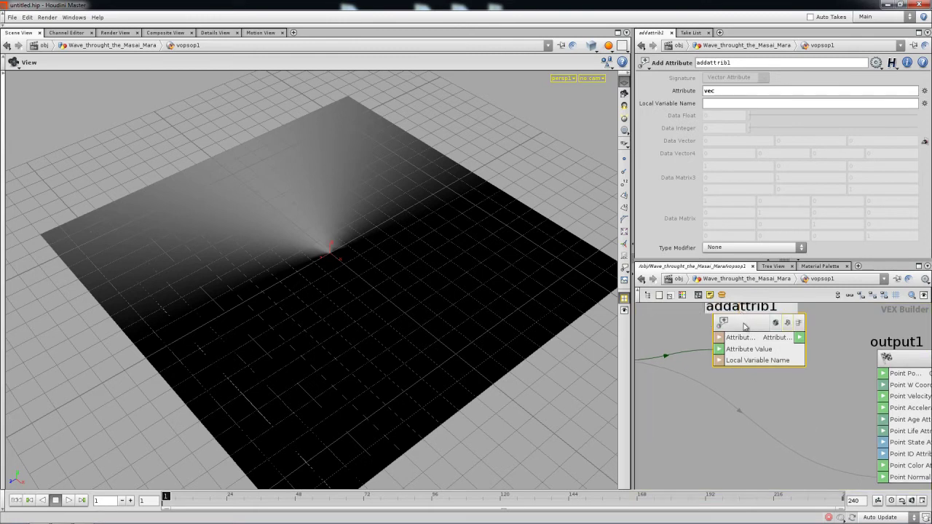
- Switch the viewport to wireframe and display the point normals to examine the vectors across the grid
drag(408, 350, 342, 287)
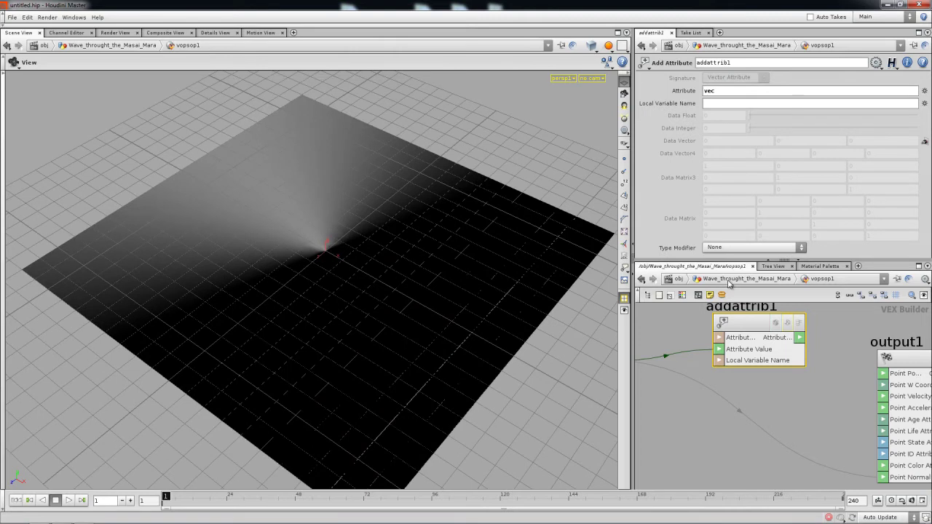
key(w)
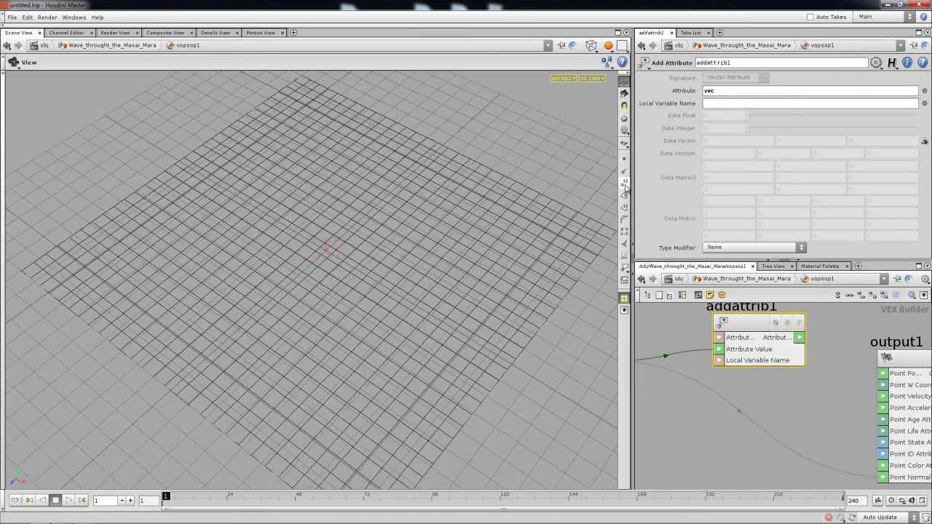
click(624, 171)
drag(434, 249, 466, 296)
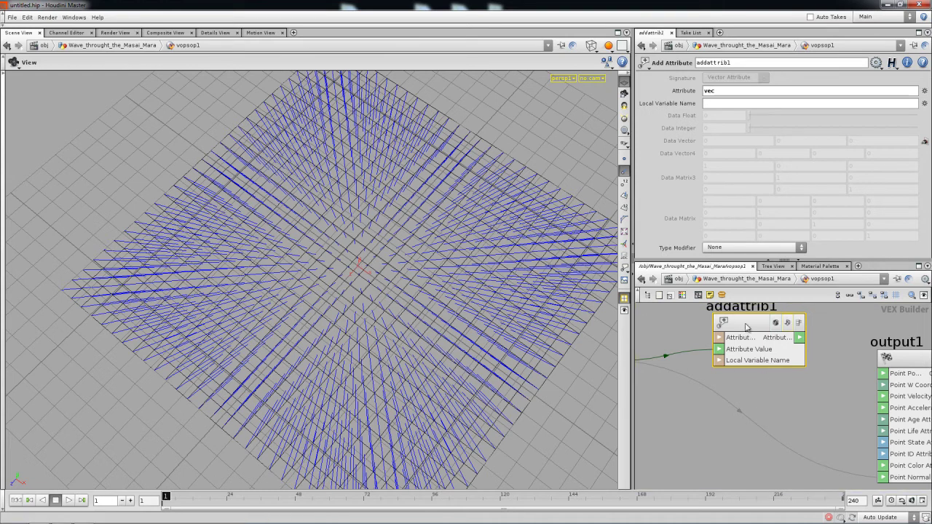
- Check the custom marker types in the viewport display options and clear the Add Attribute node's attribute name
key(d)
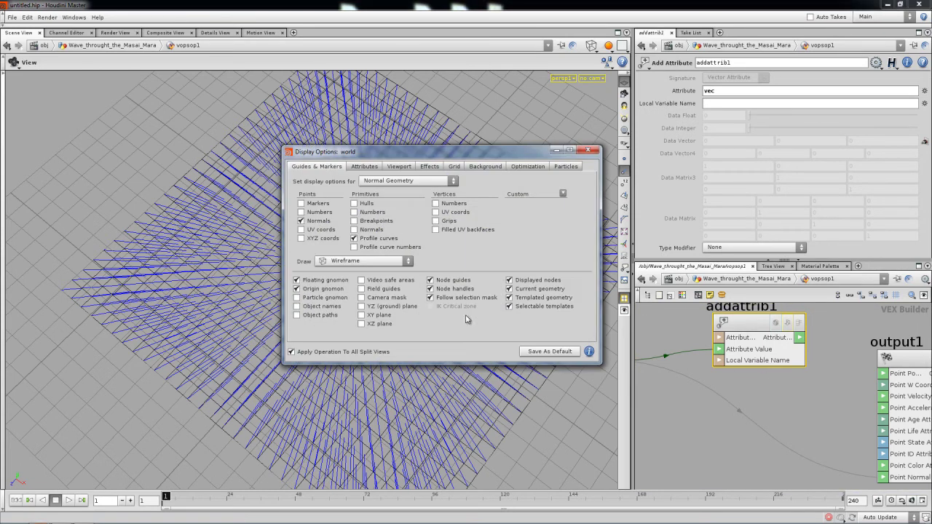
click(562, 193)
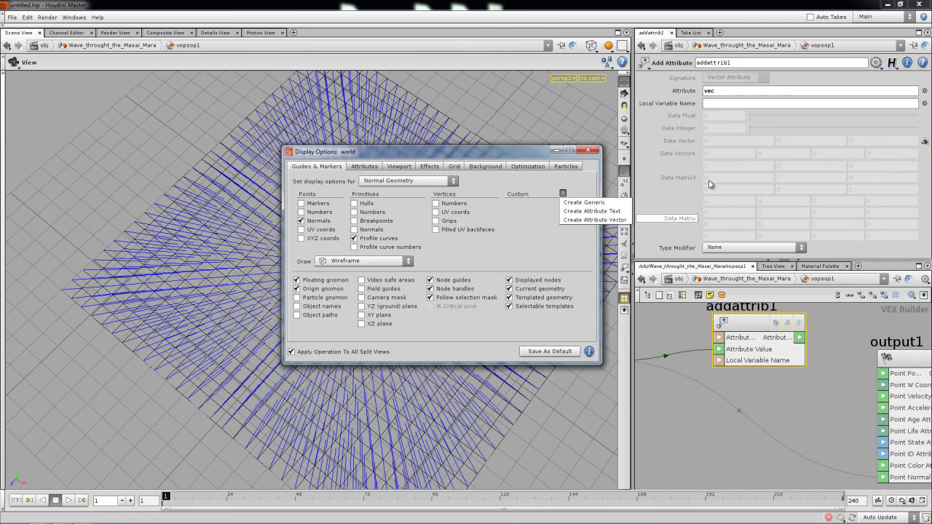
double_click(710, 90)
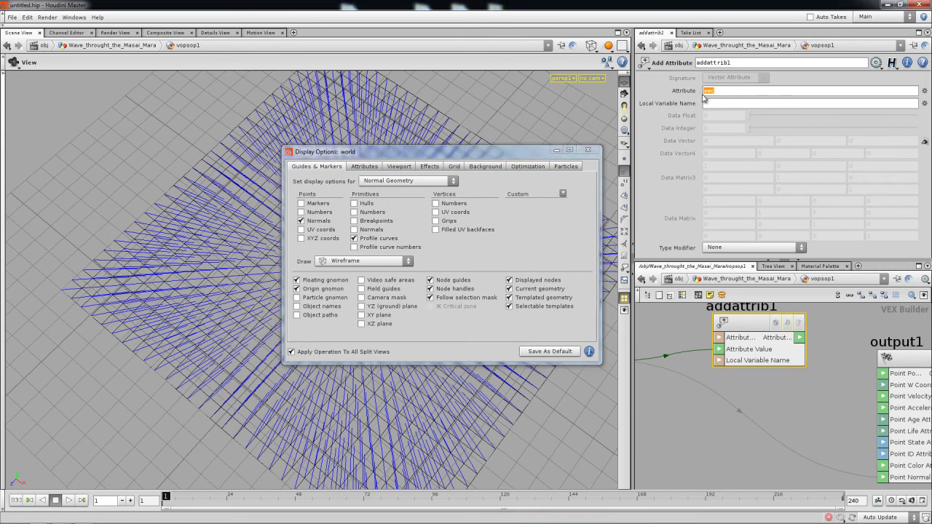
click(588, 150)
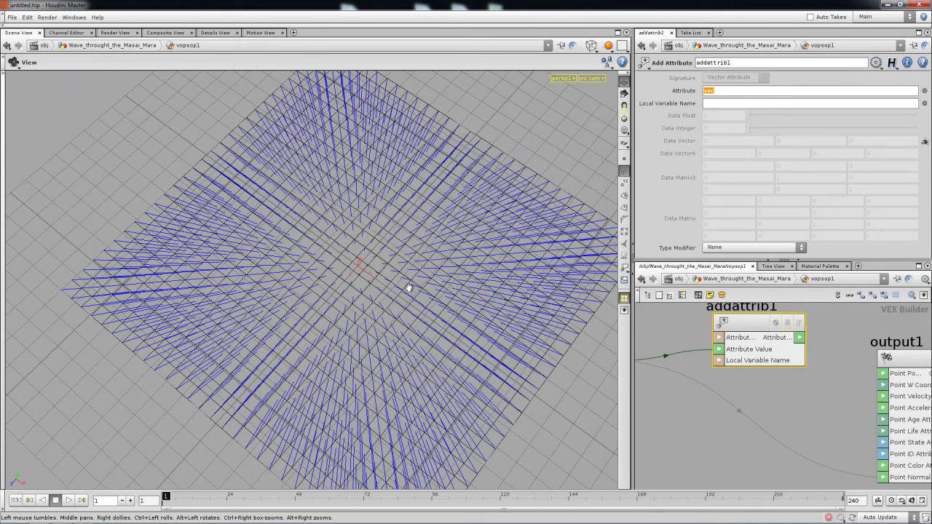
key(BackSpace)
- Remove the connection from the Subtract node to the output's Point Normal and return the viewport to shaded display
drag(444, 261, 437, 292)
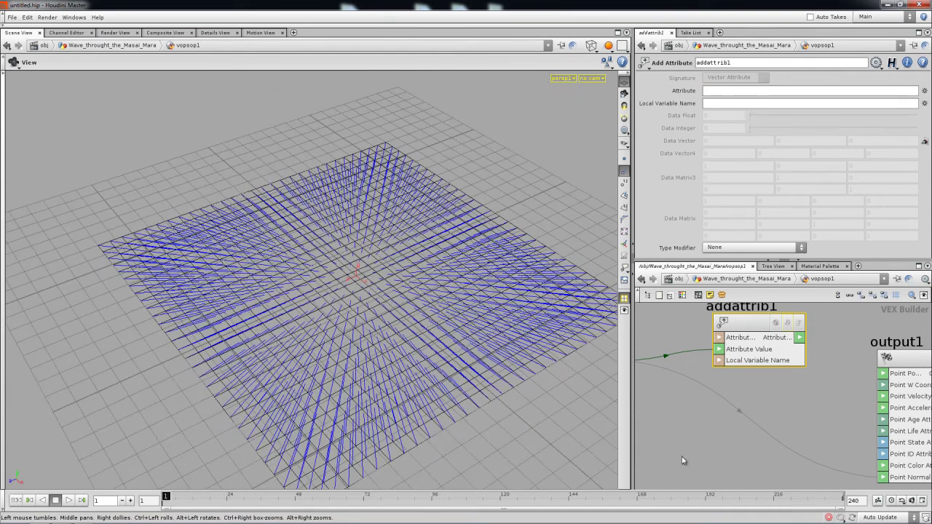
middle_drag(745, 472, 719, 441)
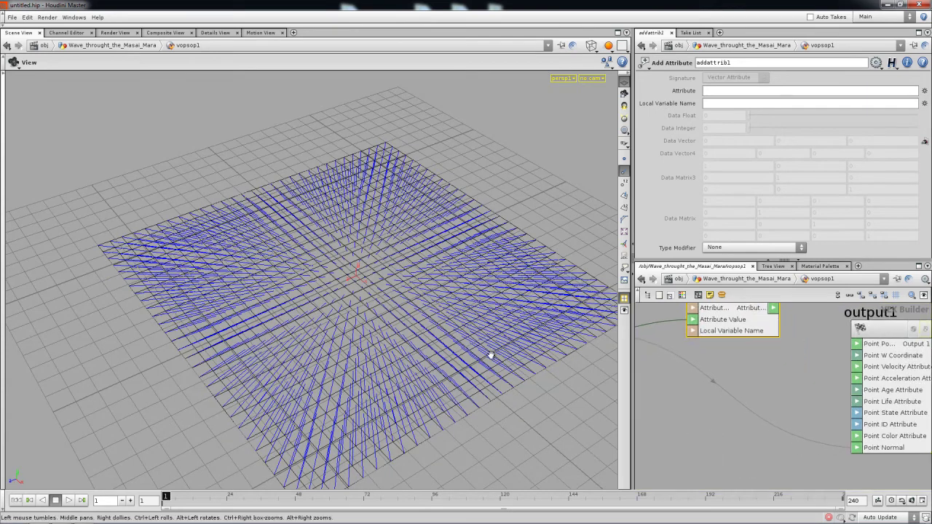
right_click(732, 413)
click(758, 417)
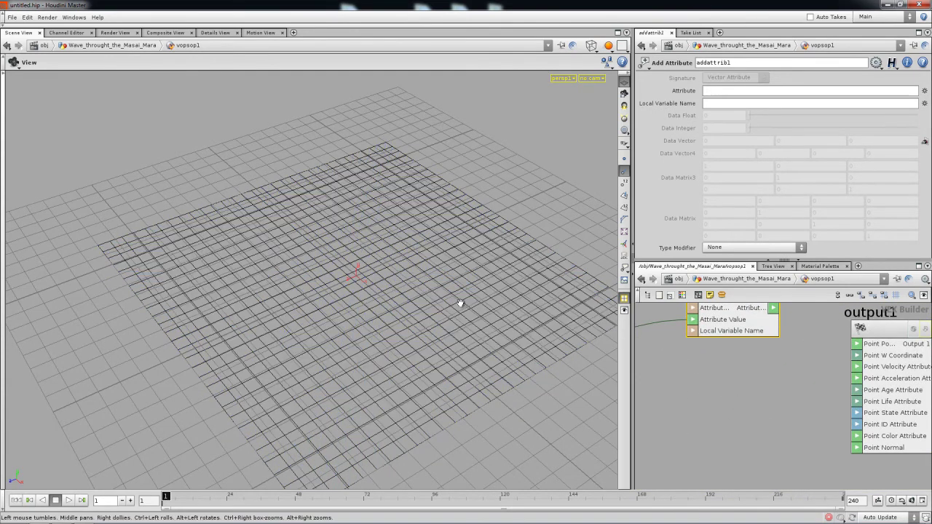
key(shift+w)
drag(462, 282, 430, 304)
- Add a Distance node and place it above the Subtract node
scroll(714, 380, down, 4)
middle_drag(715, 381, 784, 406)
scroll(763, 398, down, 1)
drag(797, 358, 804, 346)
middle_drag(743, 344, 793, 360)
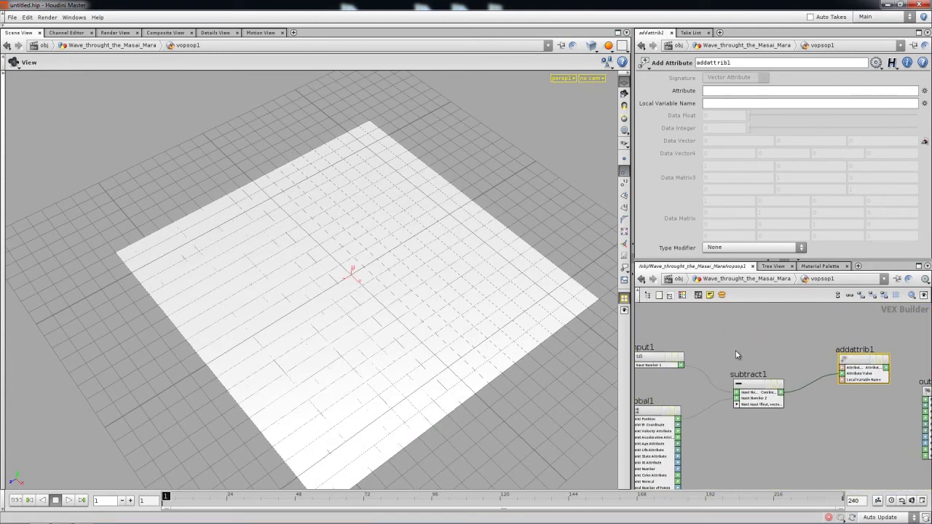
scroll(735, 364, up, 3)
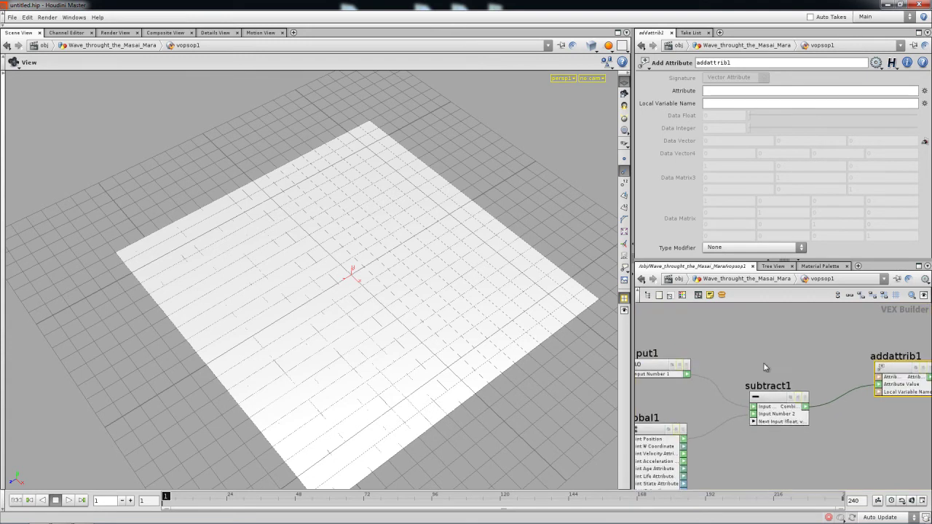
key(Tab)
text(di)
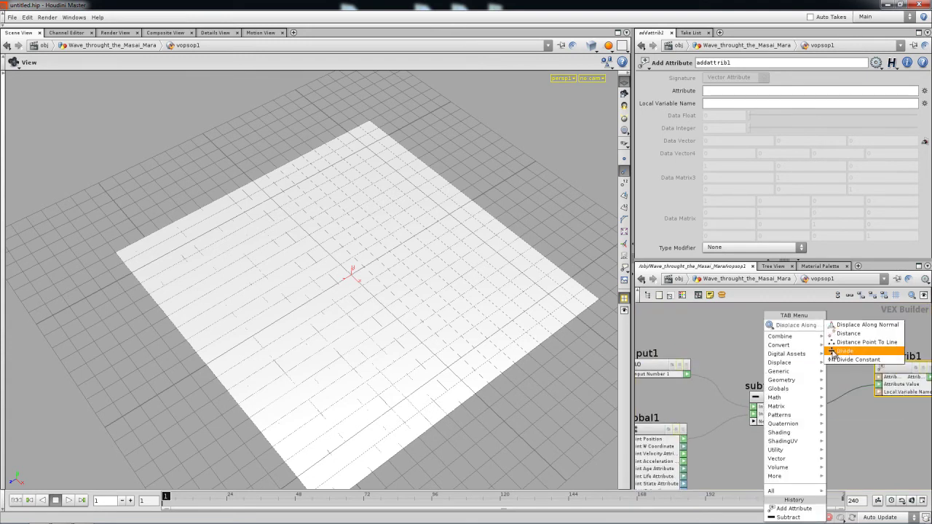
click(856, 334)
click(766, 357)
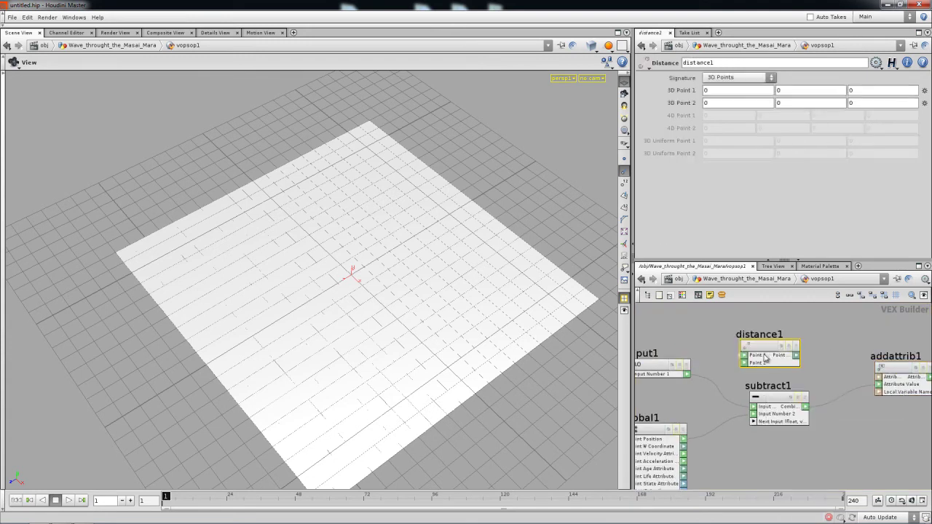
mouse_move(761, 348)
mouse_down()
mouse_move(772, 346)
mouse_move(758, 357)
mouse_up()
- Wire the vector constant into the Distance node's Point 1 and the global Point Position into Point 2, tidying the node positions
drag(660, 369, 659, 344)
click(657, 431)
alt+middle_drag(668, 382, 699, 356)
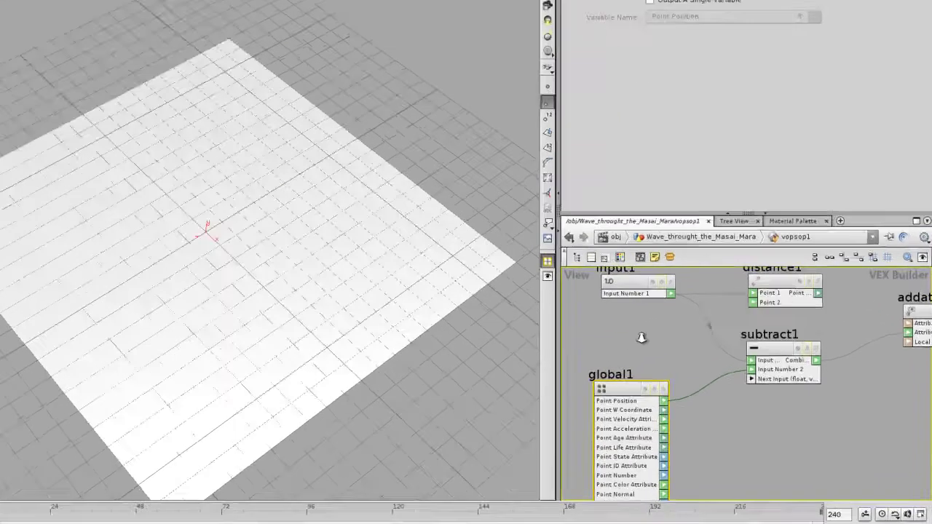
alt+middle_drag(641, 338, 640, 292)
drag(623, 343, 610, 345)
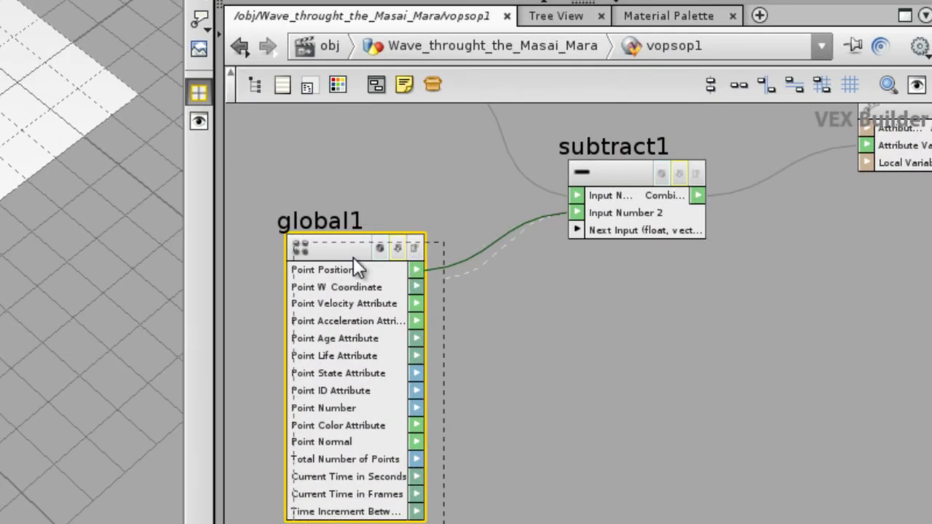
drag(353, 257, 353, 257)
alt+middle_drag(421, 146, 383, 252)
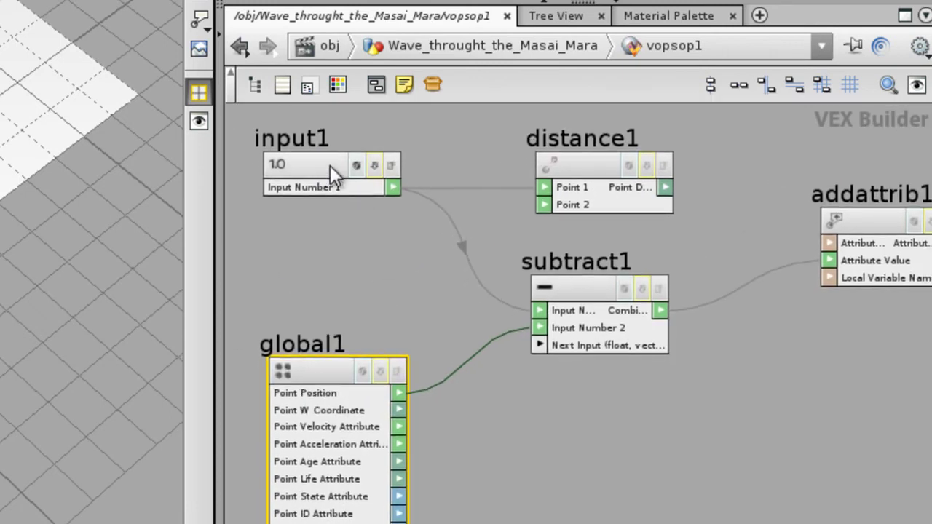
drag(590, 167, 585, 166)
drag(402, 396, 542, 205)
- Move the Add Attribute node farther out and insert a Length node between the Subtract output and its Attribute Value input
click(308, 161)
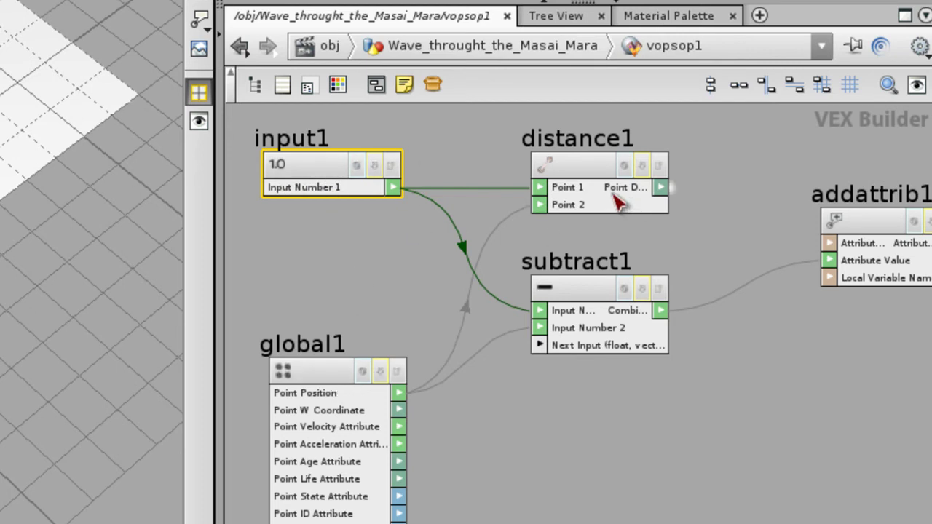
middle_drag(725, 233, 542, 228)
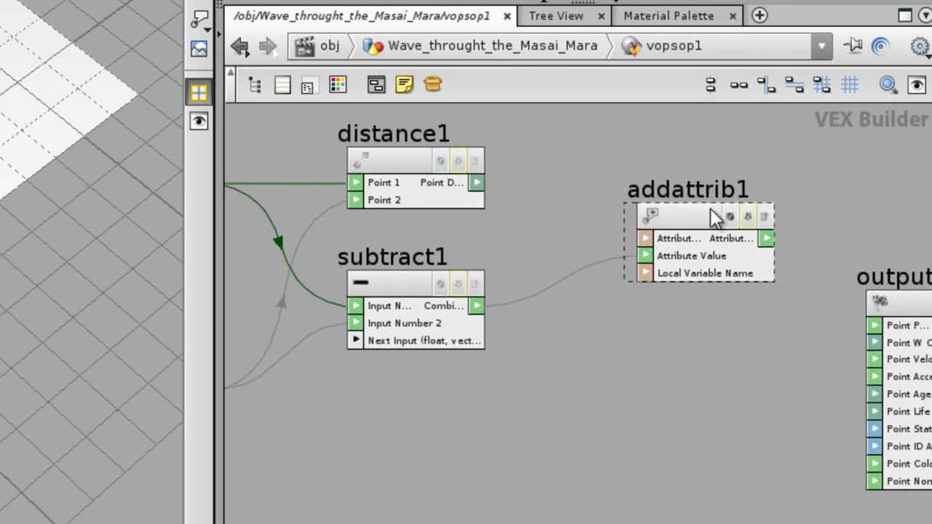
drag(690, 209, 857, 166)
key(Tab)
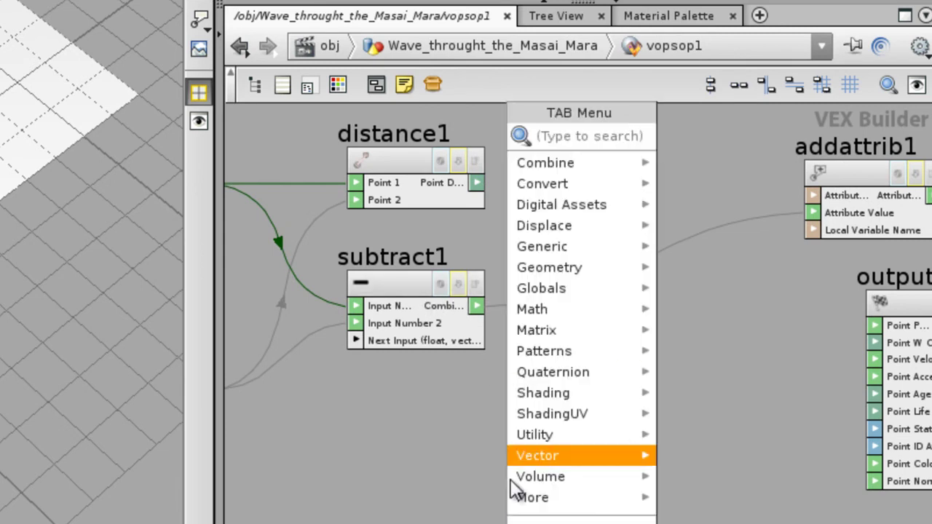
mouse_move(557, 454)
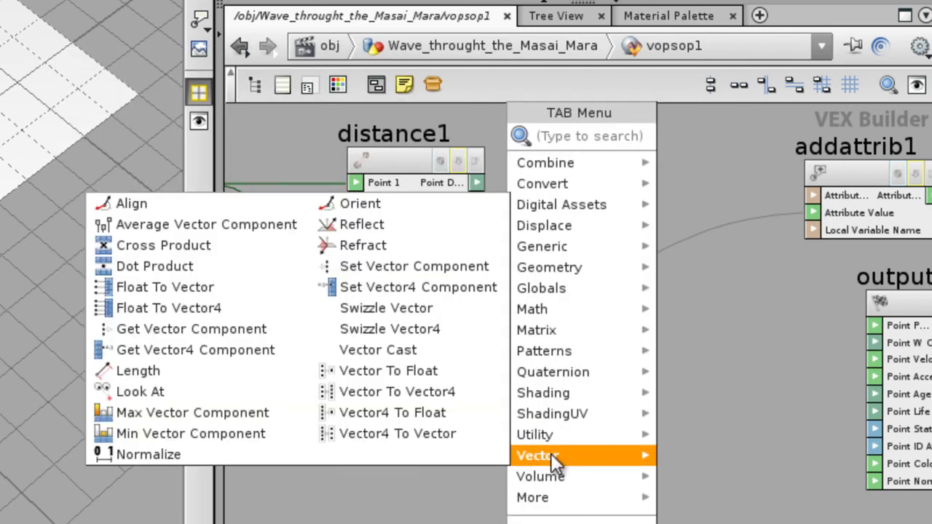
click(159, 372)
click(614, 280)
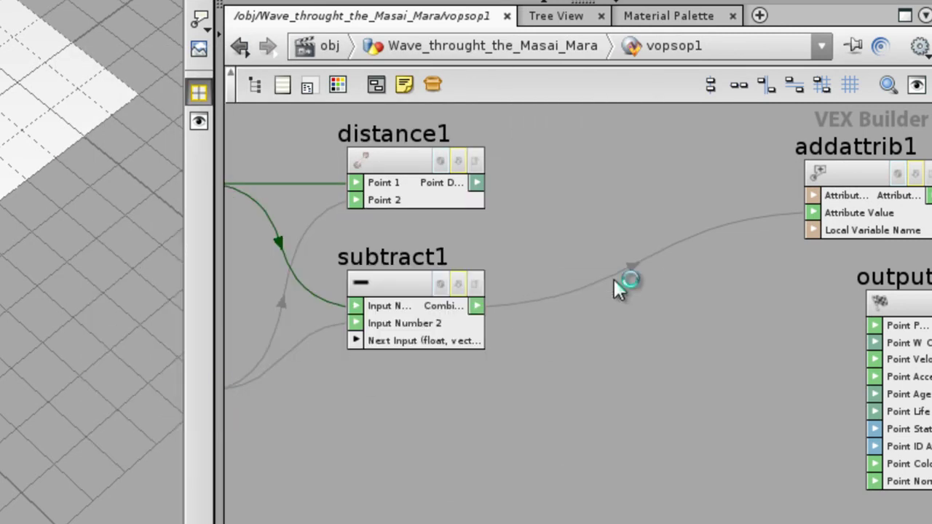
click(614, 279)
drag(614, 273, 626, 290)
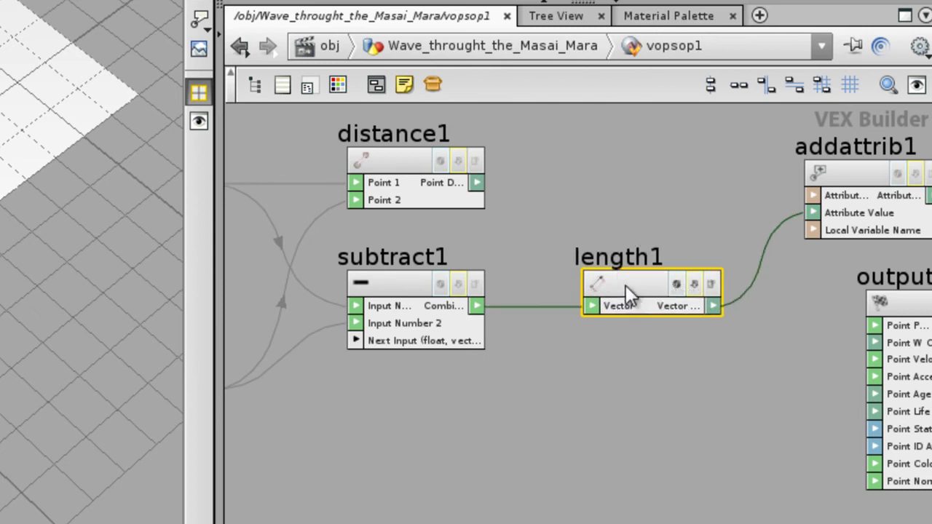
- Compare the single Distance node with the Subtract and Length chain that computes the same value
click(391, 156)
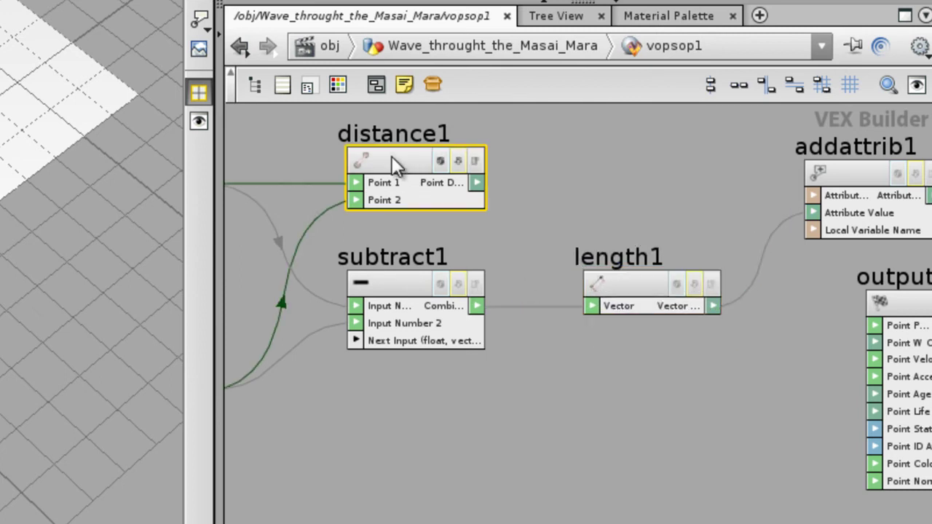
click(625, 282)
click(398, 281)
click(647, 292)
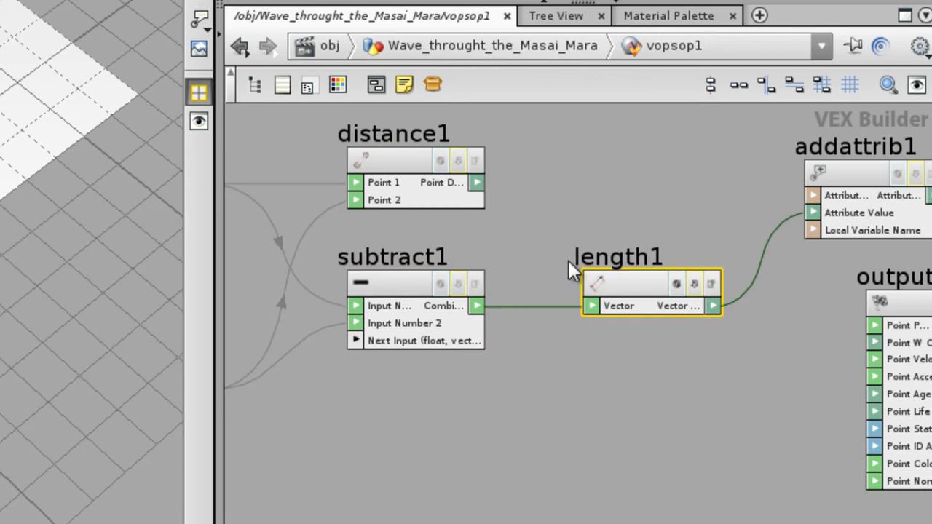
drag(406, 159, 535, 164)
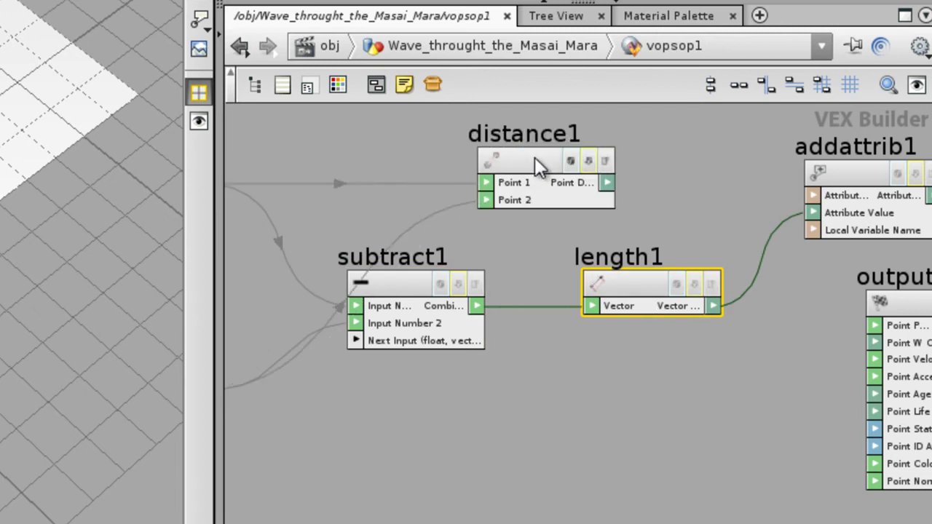
click(535, 163)
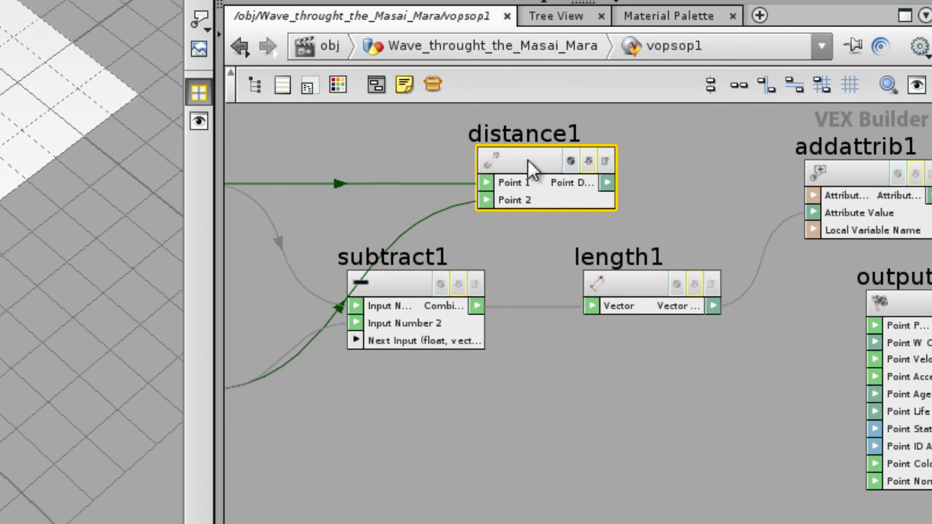
drag(695, 387, 555, 344)
drag(412, 274, 415, 290)
right_click(416, 291)
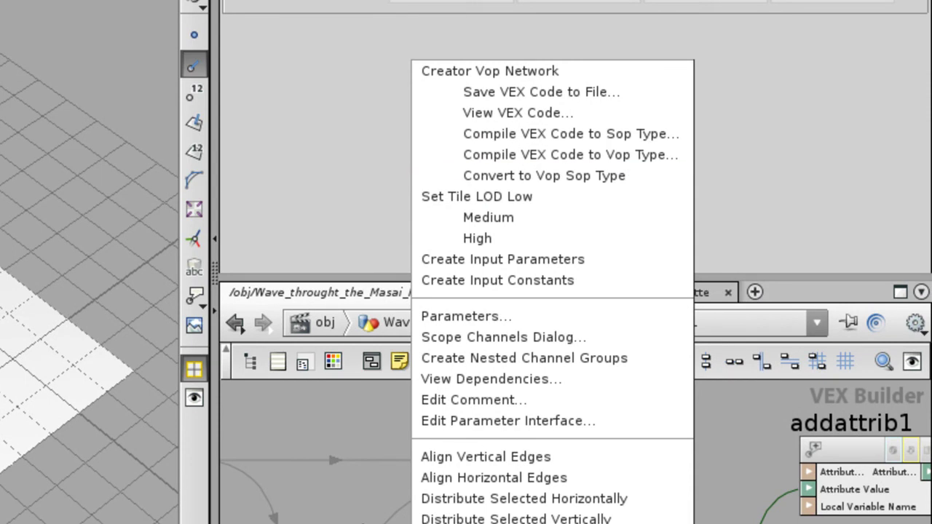
key(Escape)
click(525, 117)
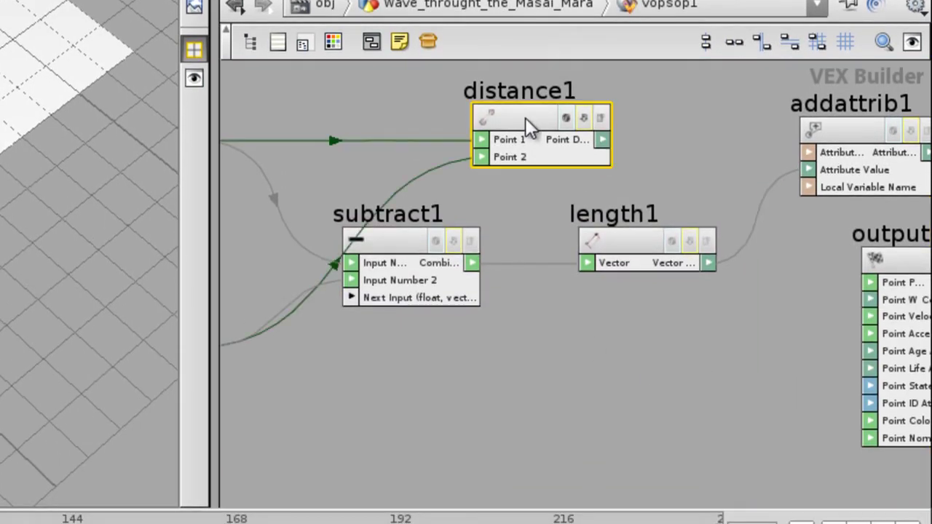
- Place the unused Distance node above the Subtract node, clear of the Subtract and Length chain
middle_drag(668, 158, 733, 212)
drag(570, 165, 710, 103)
click(686, 302)
scroll(672, 354, down, 3)
drag(684, 172, 526, 123)
scroll(633, 325, up, 2)
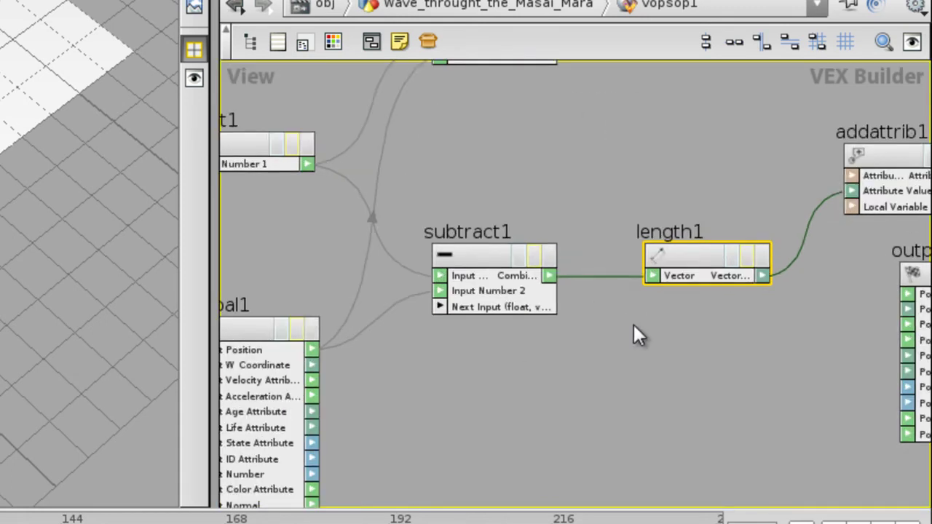
- Move the Add Attribute and output nodes farther from the Length node to make room for more nodes
scroll(648, 325, down, 3)
middle_drag(686, 400, 537, 350)
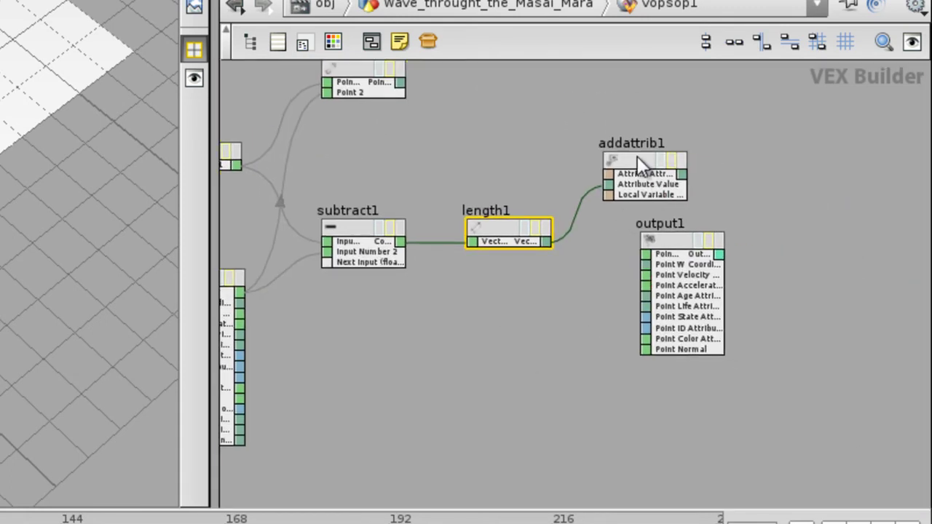
drag(657, 128, 677, 81)
middle_drag(677, 82, 683, 163)
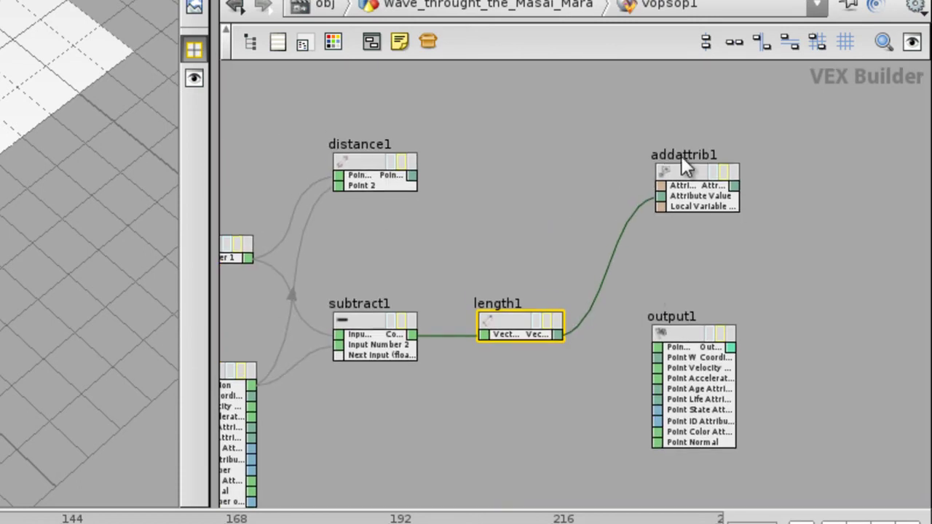
drag(699, 142, 701, 143)
scroll(685, 243, up, 1)
middle_drag(698, 270, 580, 186)
drag(581, 257, 743, 297)
middle_drag(524, 349, 580, 316)
scroll(594, 314, down, 2)
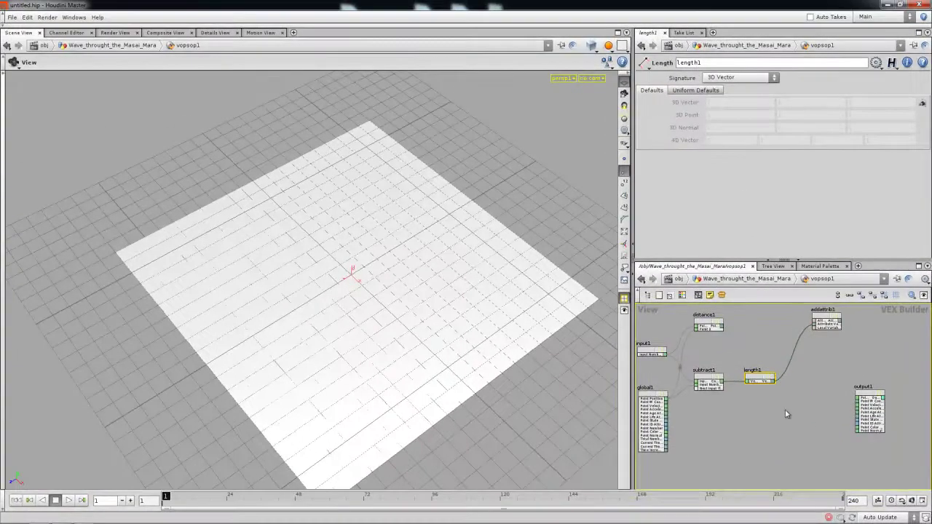
- View the grid from above, hide the reference plane, and display the geometry shaded with its wireframe edges
drag(526, 291, 358, 274)
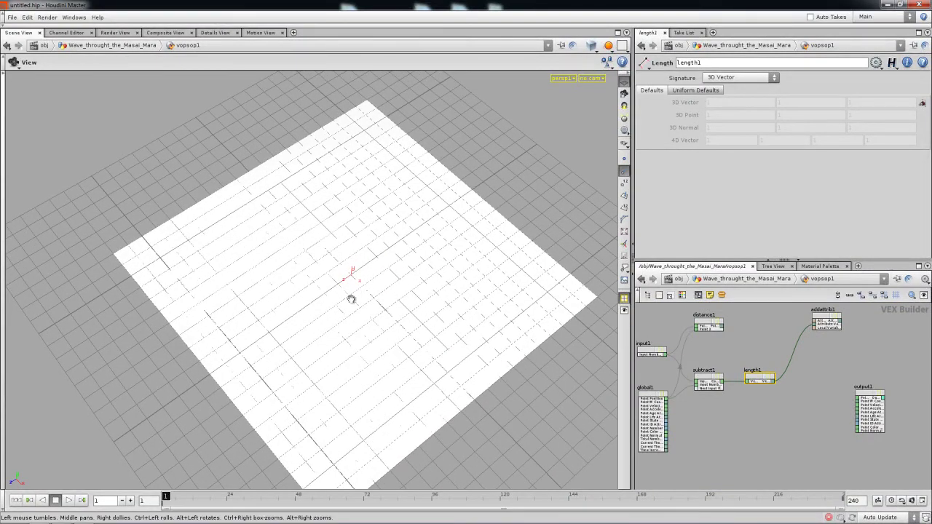
scroll(776, 408, up, 2)
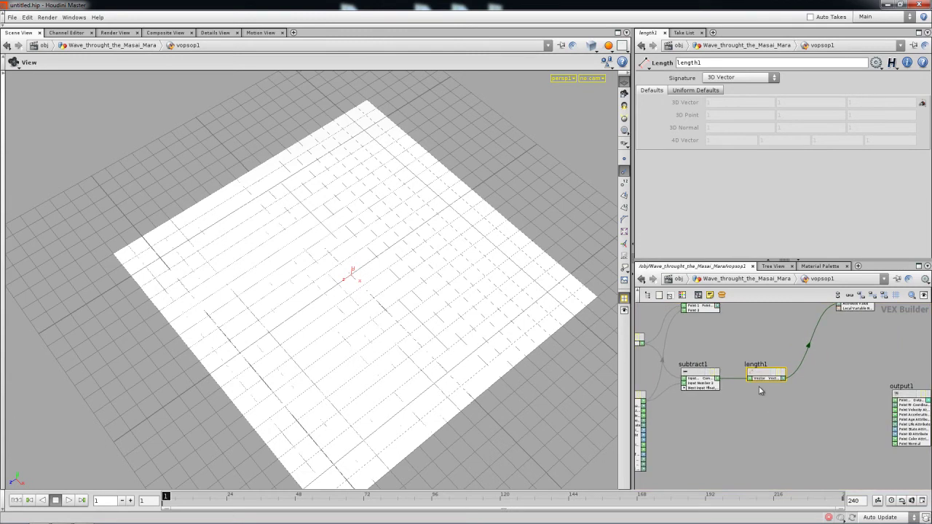
drag(406, 322, 442, 343)
key(shift+w)
scroll(466, 297, up, 1)
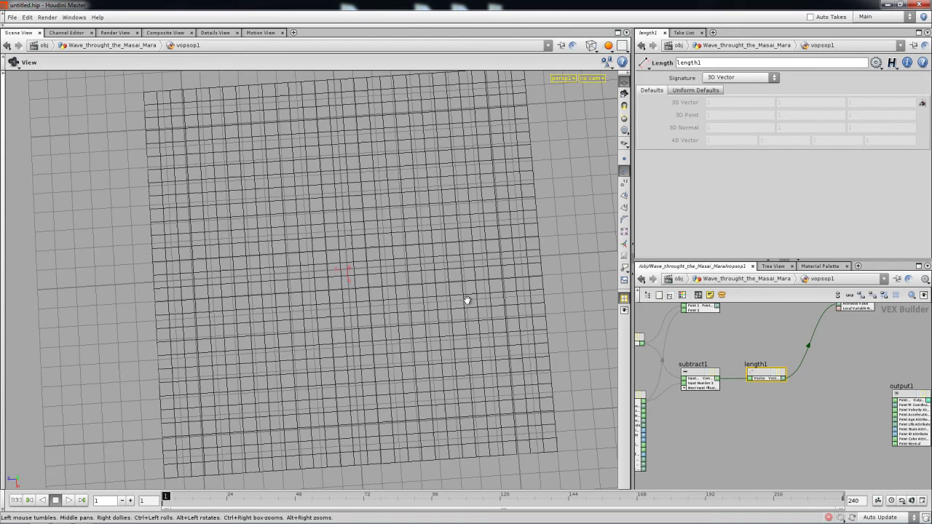
click(624, 84)
drag(547, 197, 553, 237)
click(591, 45)
click(601, 91)
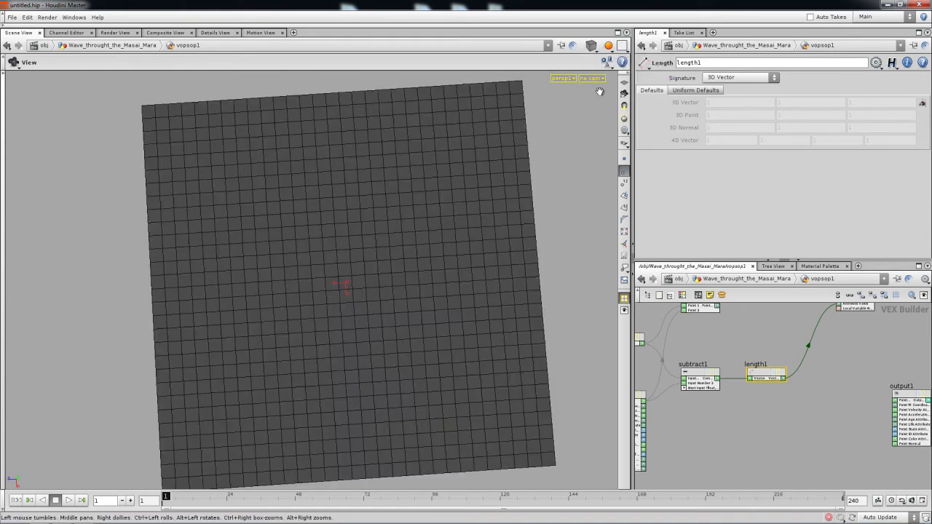
mouse_move(478, 235)
mouse_down()
mouse_move(482, 252)
mouse_move(472, 258)
mouse_up()
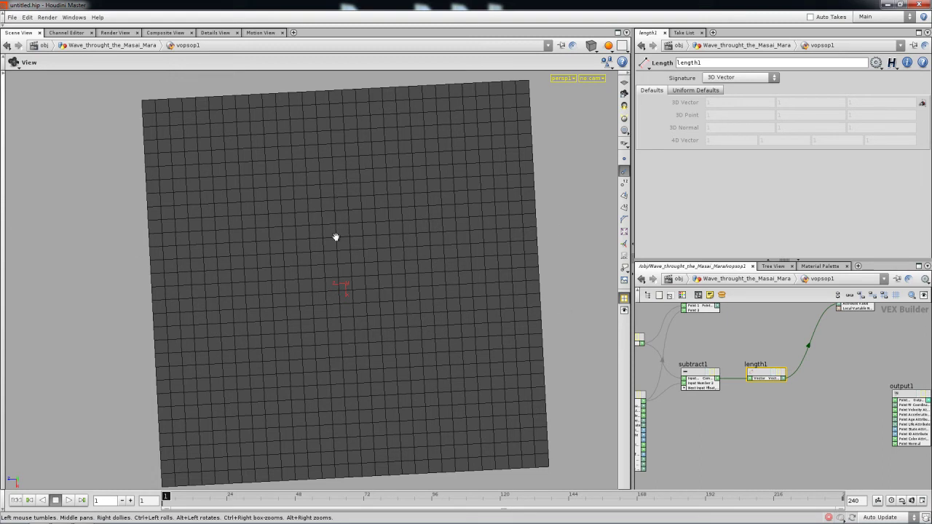
- Add a Compare node between the Length node and the output node
scroll(756, 426, up, 2)
middle_drag(763, 426, 700, 414)
drag(835, 386, 889, 382)
middle_drag(761, 366, 750, 400)
scroll(756, 382, down, 1)
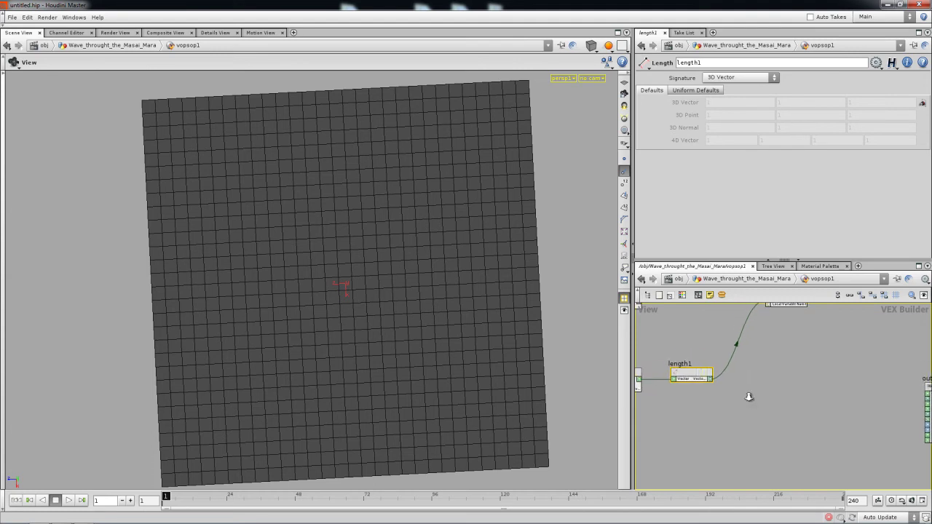
scroll(750, 400, down, 1)
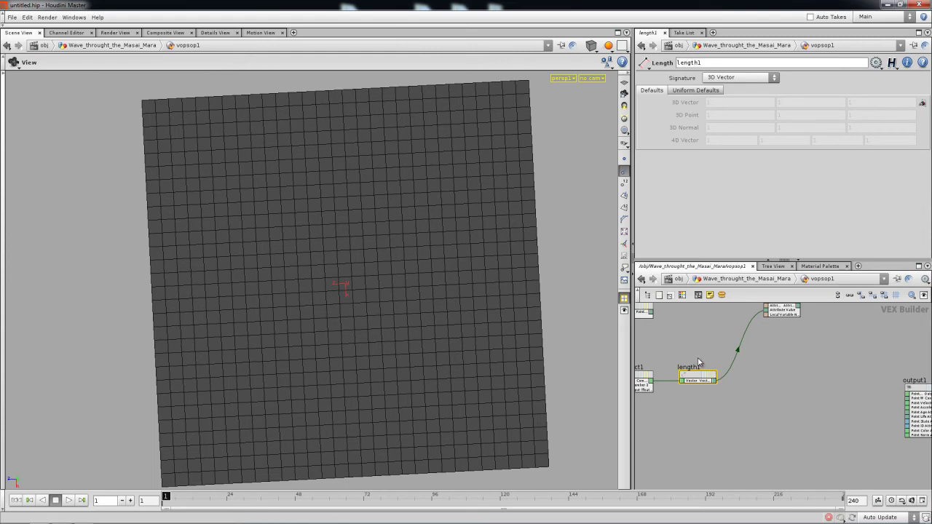
middle_drag(698, 358, 672, 350)
right_drag(672, 349, 707, 353)
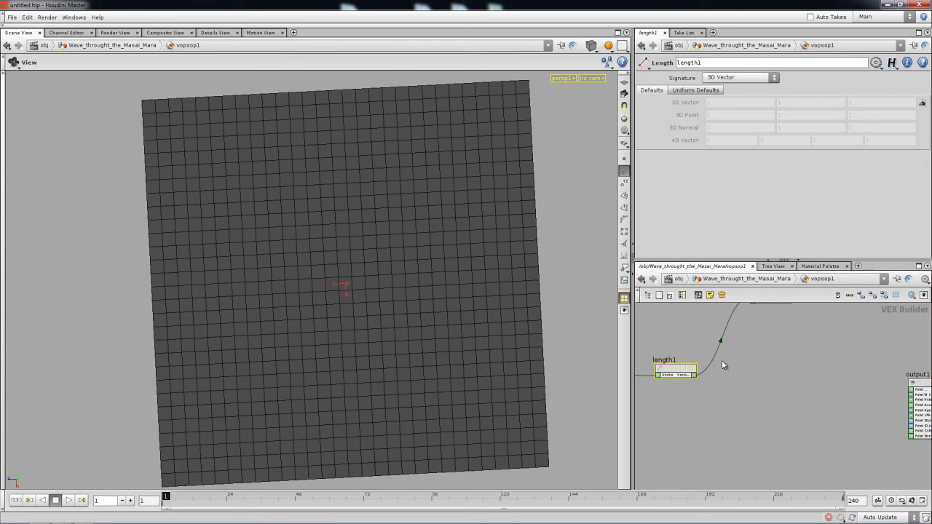
key(Tab)
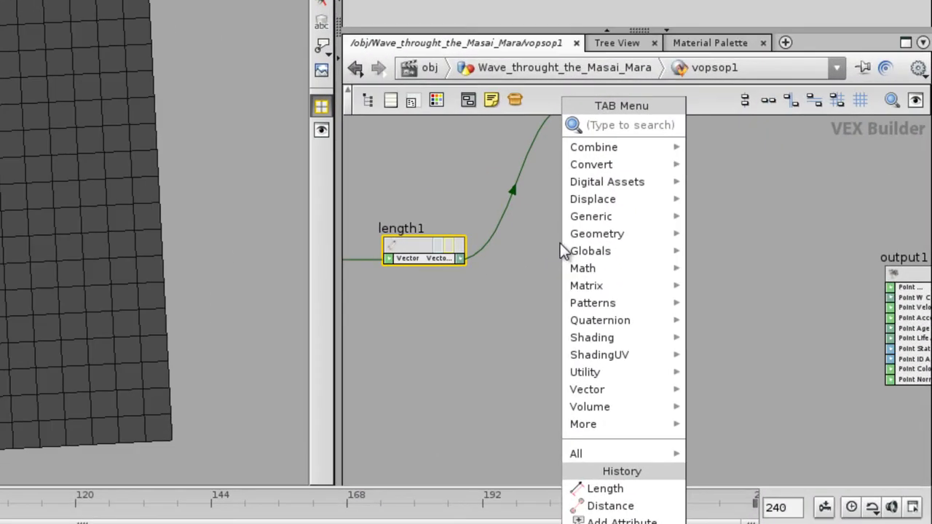
text(co)
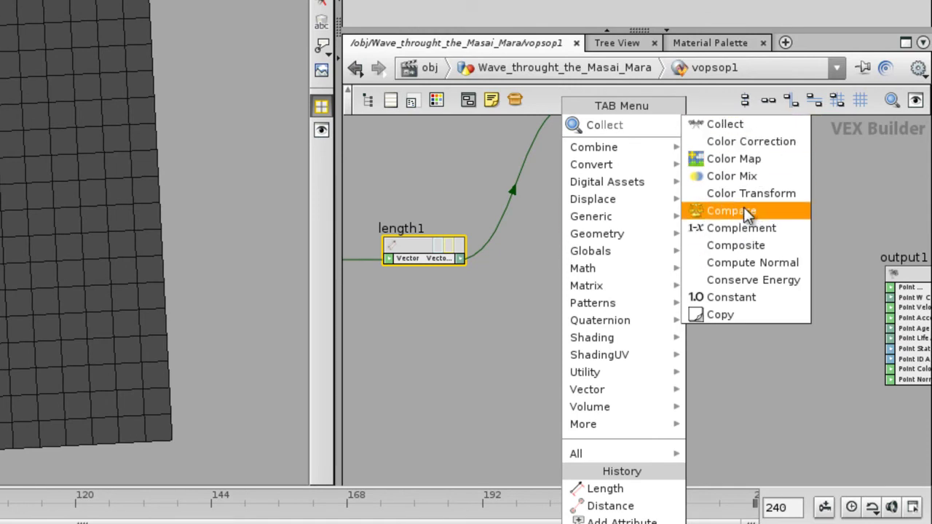
click(742, 210)
click(718, 196)
scroll(653, 211, up, 2)
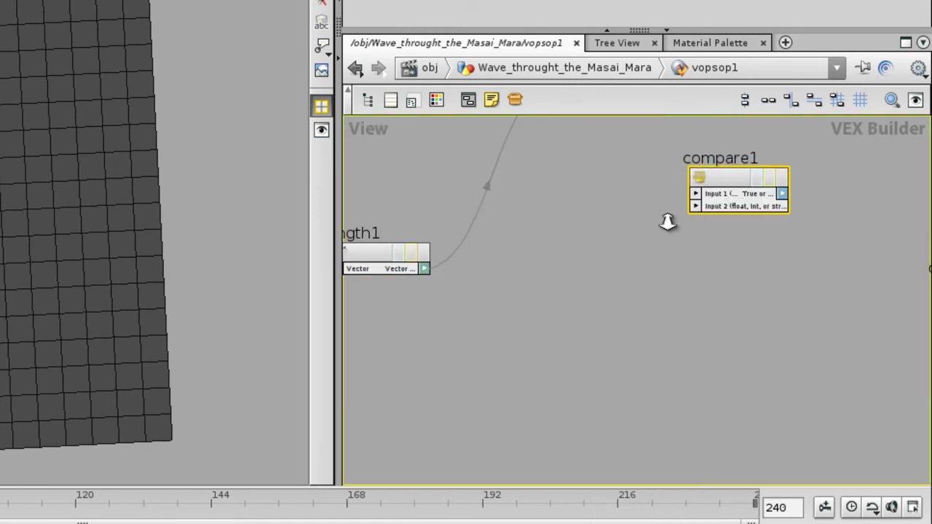
- Wire the Length output into the Compare node's Input 1 and space the Compare node farther from Length
drag(424, 268, 505, 109)
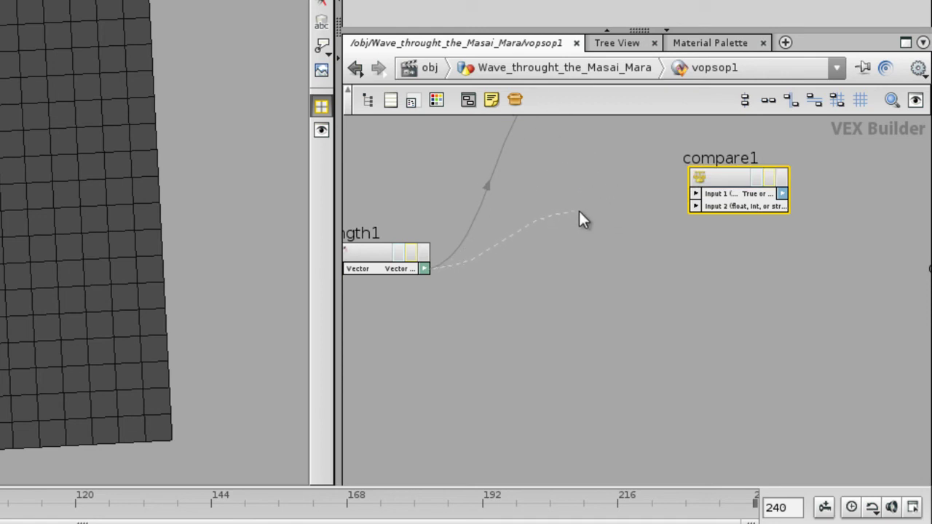
drag(680, 206, 696, 195)
drag(750, 177, 782, 177)
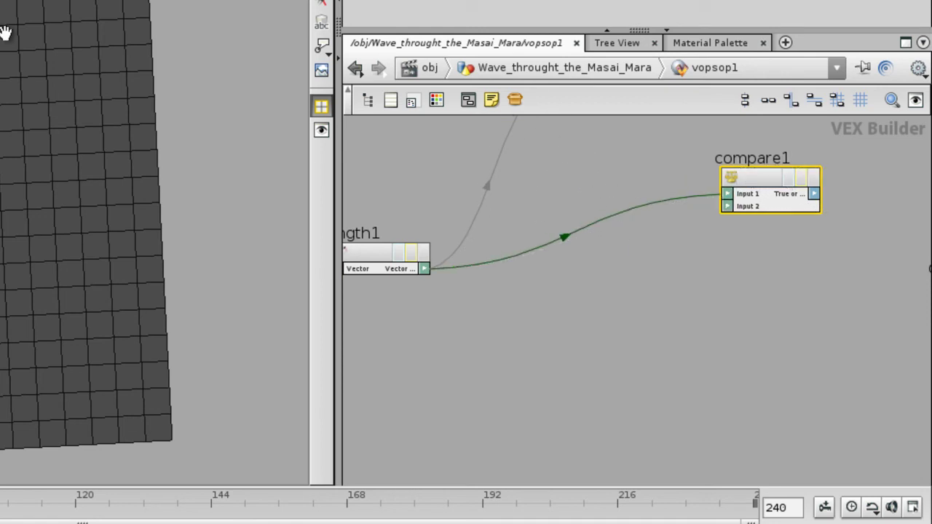
middle_drag(429, 292, 494, 294)
click(431, 257)
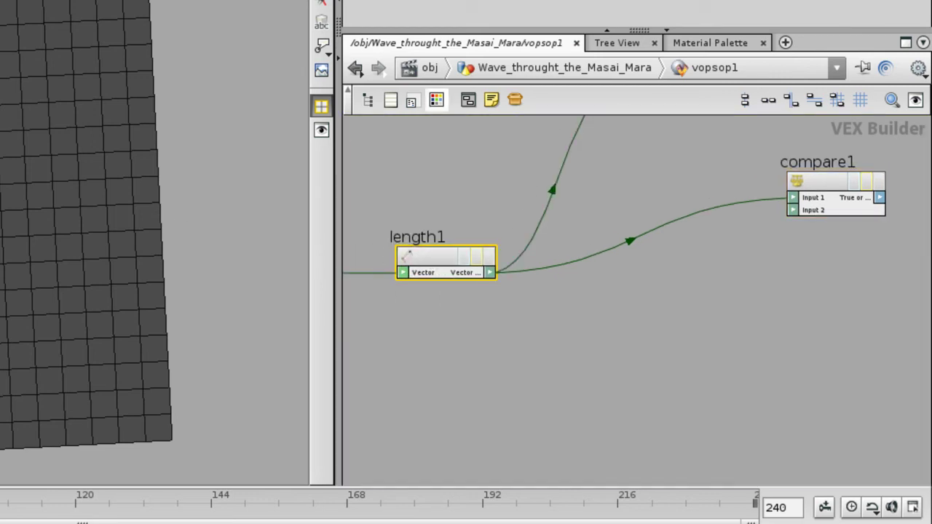
- Add a Parameter node below the Length node and go up to the geometry network to view the VOP SOP's parameters
middle_drag(572, 348, 563, 312)
key(Tab)
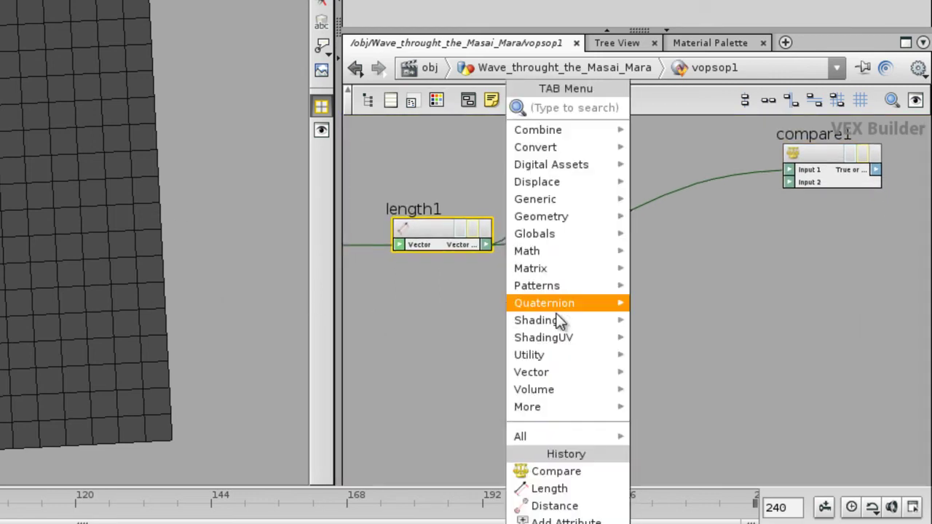
mouse_move(572, 317)
text(p)
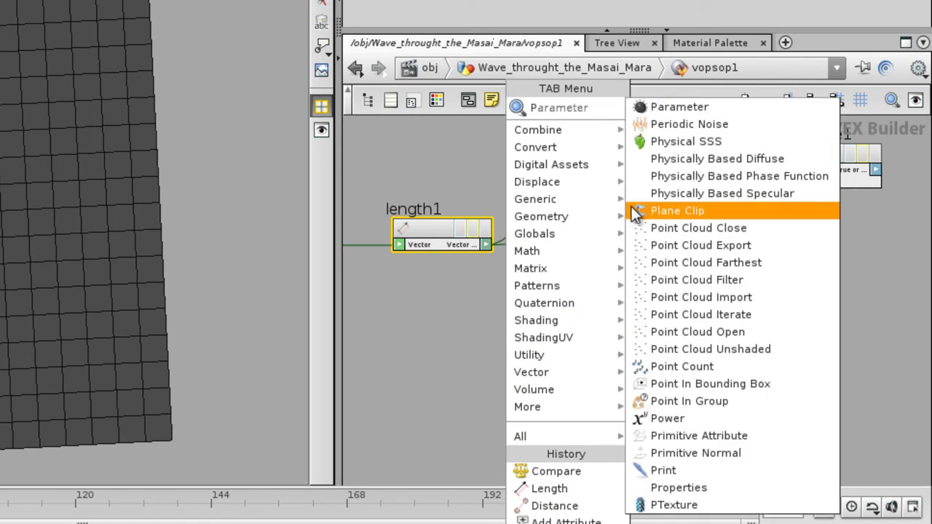
click(695, 108)
click(452, 341)
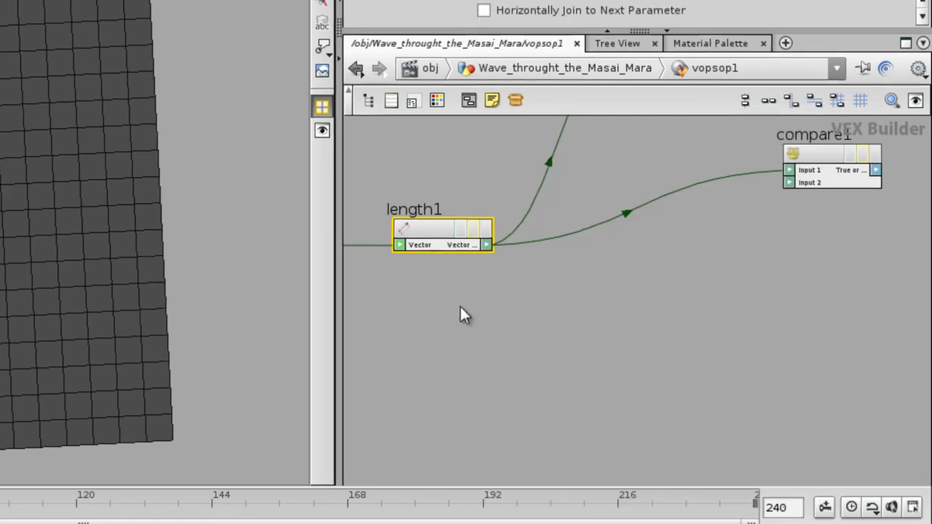
click(454, 312)
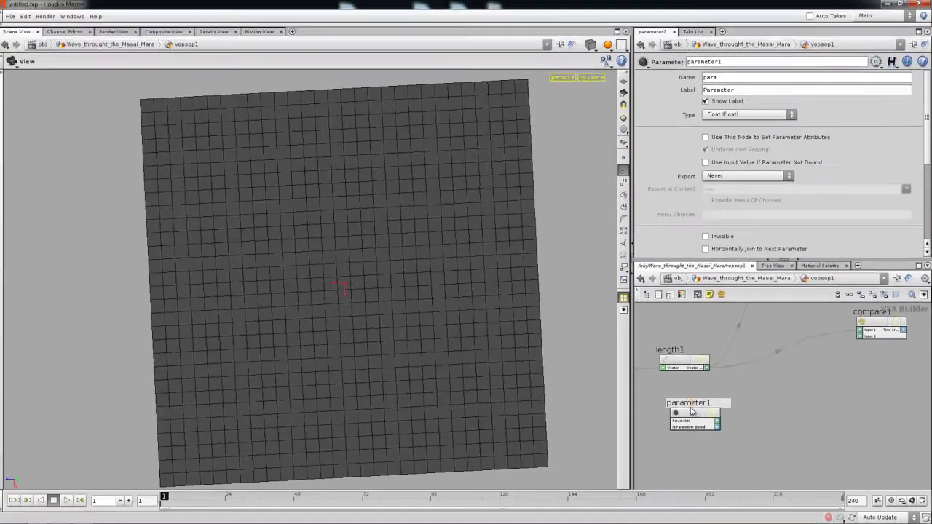
drag(692, 412, 694, 402)
click(737, 284)
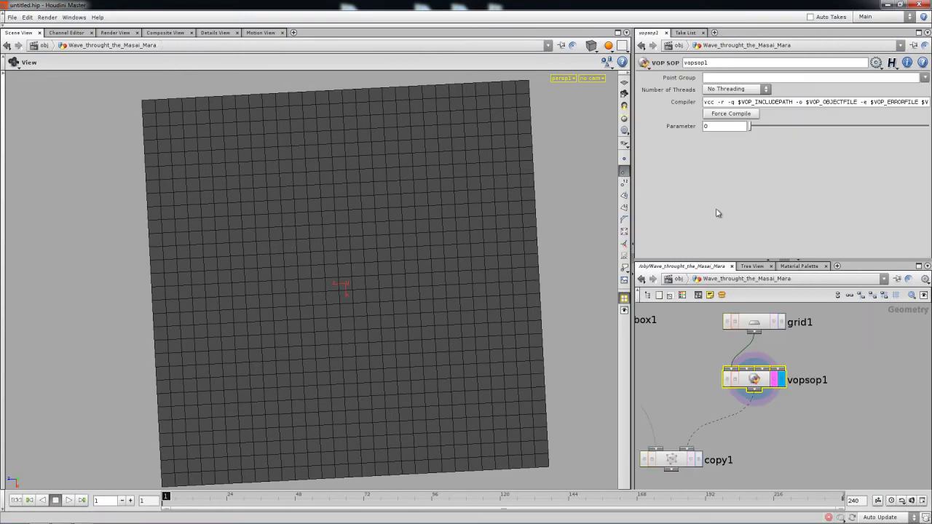
- Open the VOP SOP's network and set the Parameter node's label to Diameter
double_click(762, 379)
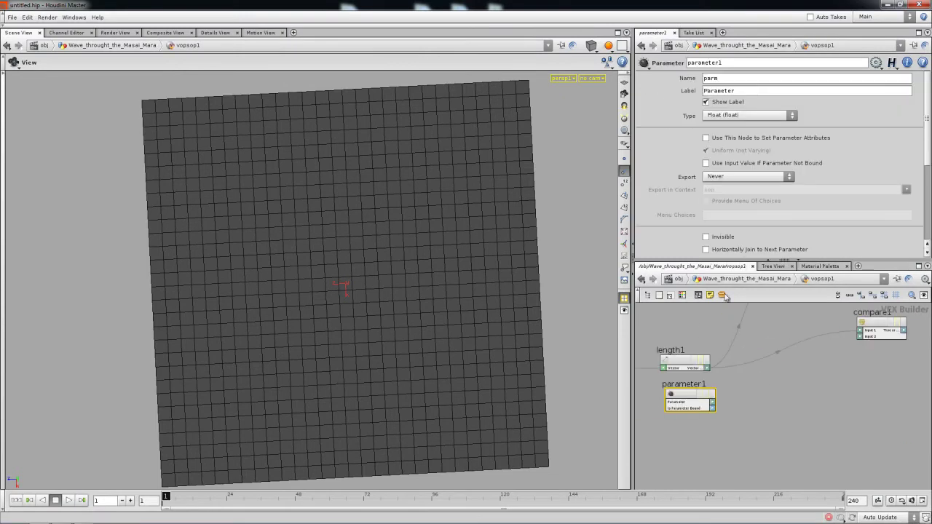
double_click(738, 92)
text(O)
text(iameter)
key(Return)
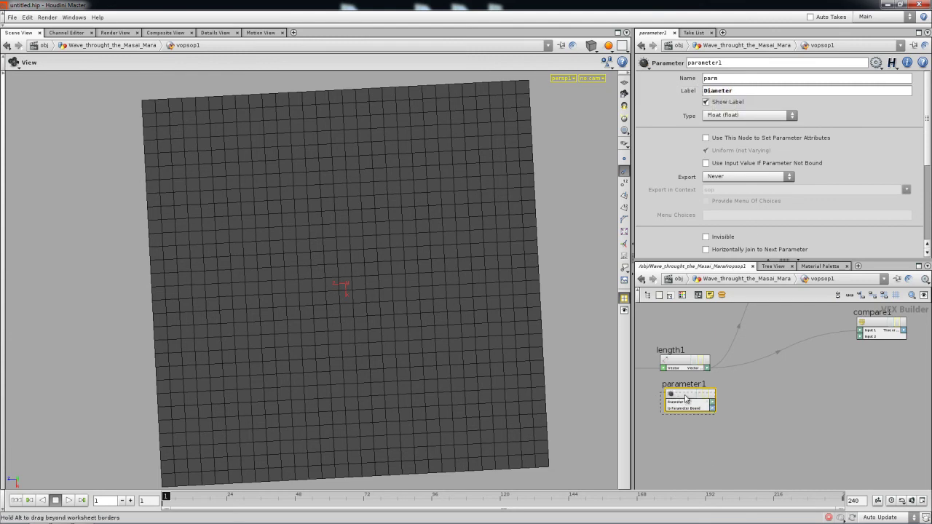
drag(698, 404, 698, 406)
scroll(717, 405, up, 1)
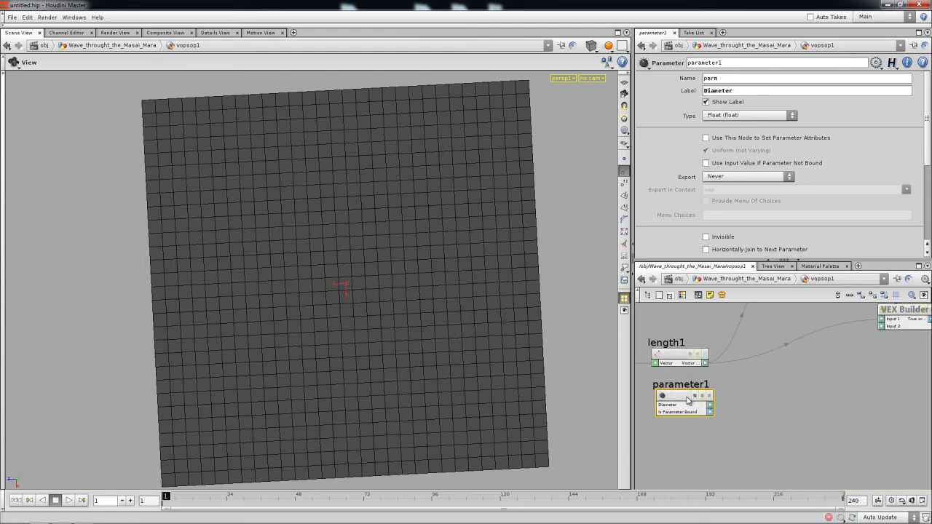
- Check the Diameter label among the VOP SOP's parameters in the geometry network and return to the VEX network
middle_drag(731, 402, 722, 412)
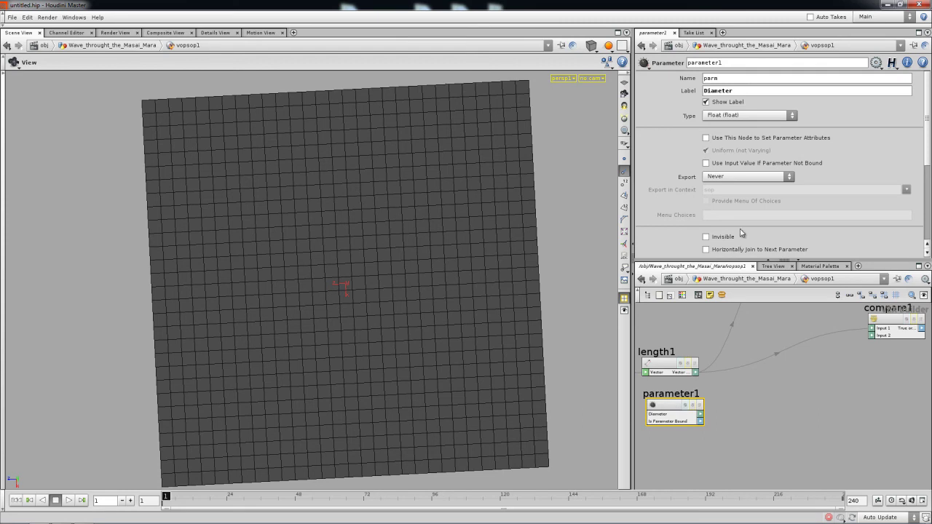
scroll(741, 232, down, 1)
scroll(781, 211, down, 8)
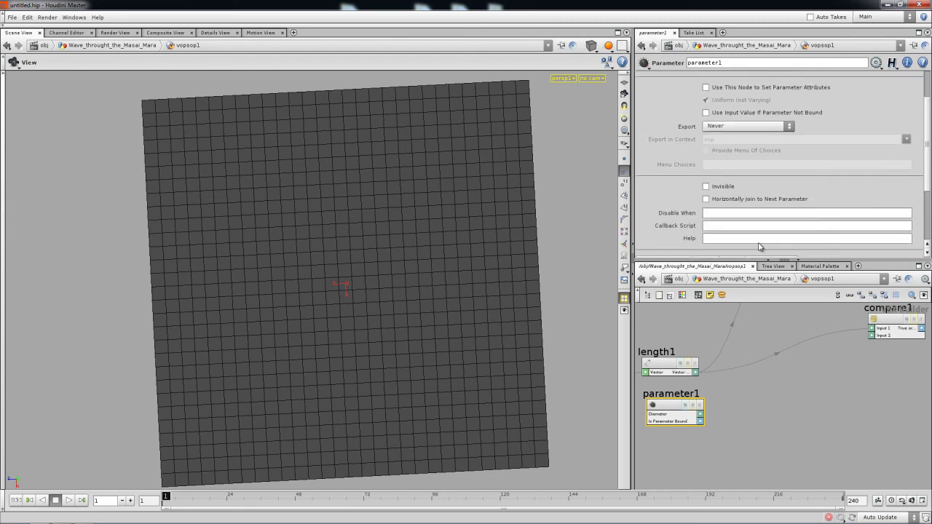
click(743, 279)
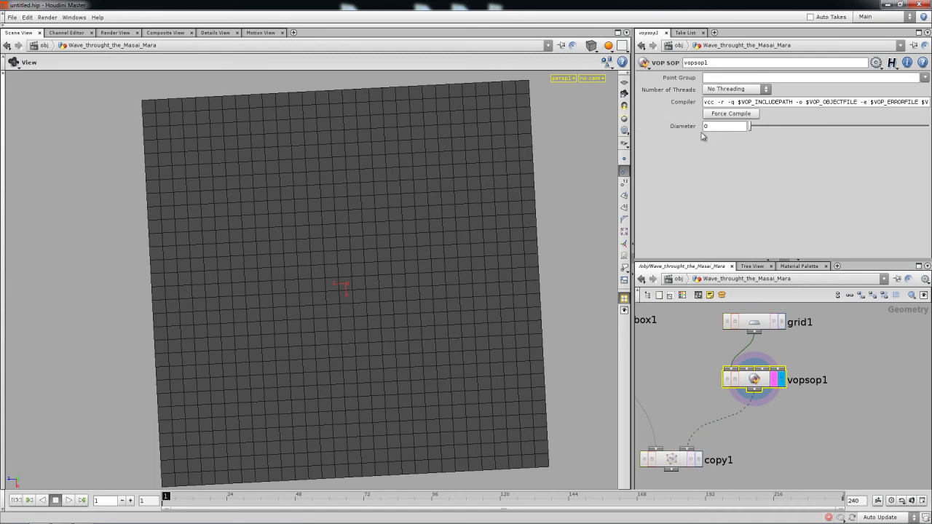
double_click(755, 381)
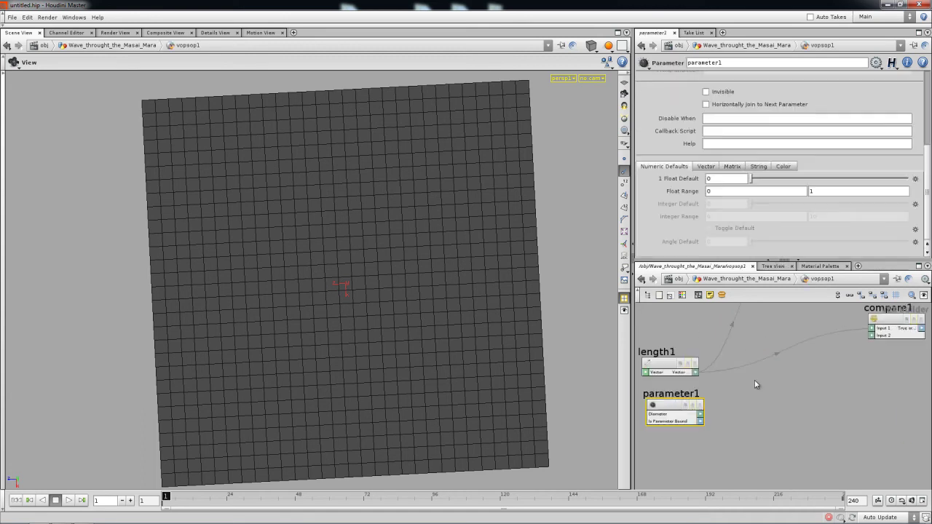
- Wire the Parameter node's Diameter output into Input 2 of the Compare node
right_drag(735, 388, 725, 402)
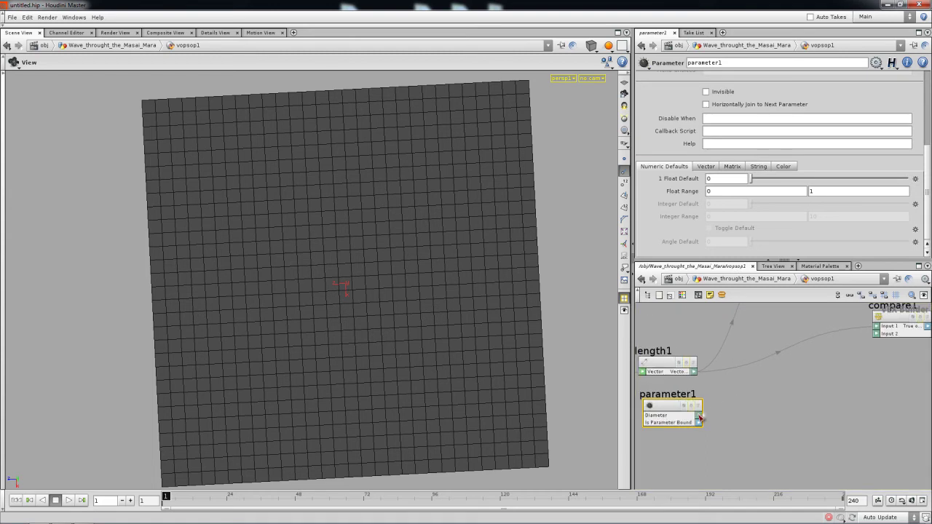
click(882, 336)
middle_drag(884, 366, 860, 375)
- Set the Compare node's test to Greater Than
click(873, 327)
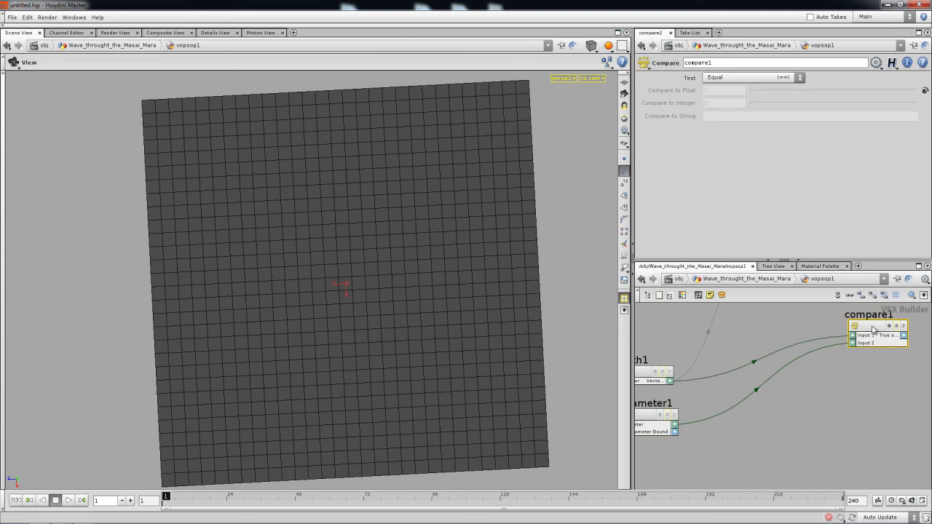
click(735, 78)
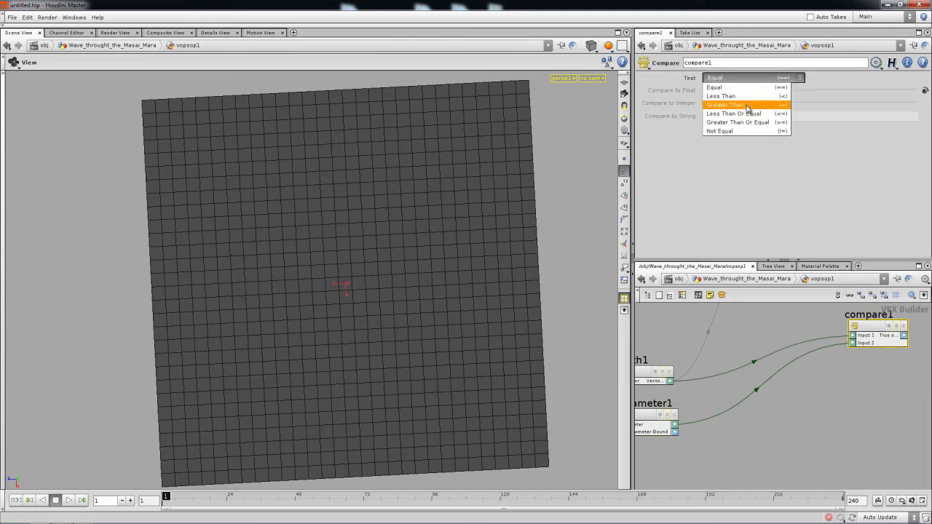
click(746, 103)
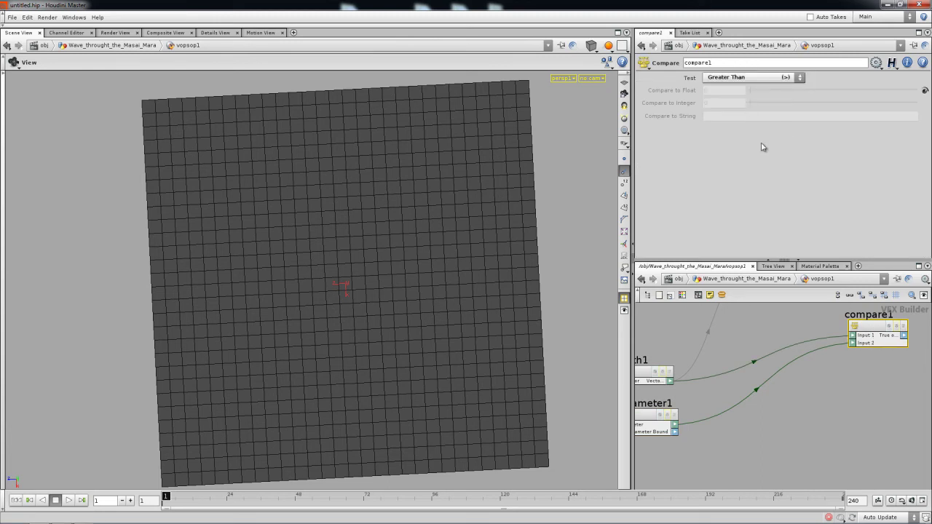
- Examine how the Length and Parameter nodes feed the Compare node and review its test setting
click(646, 375)
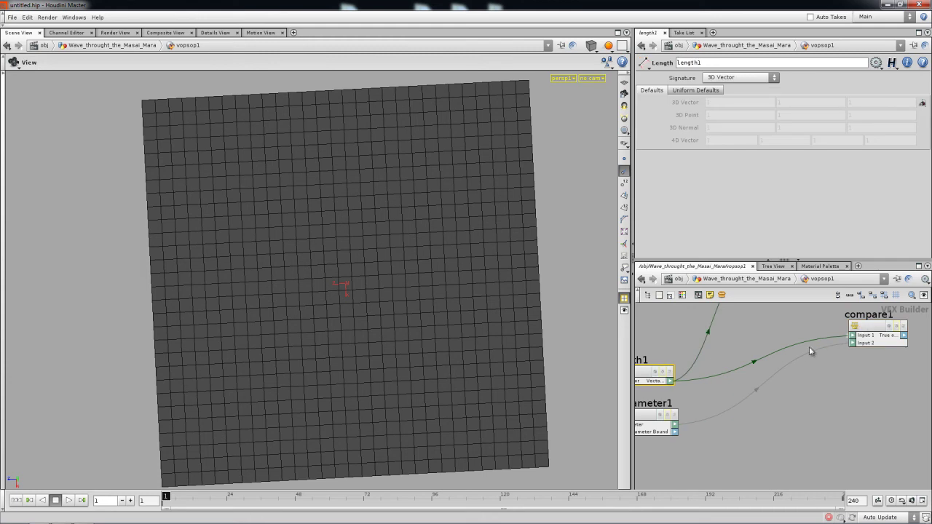
click(638, 421)
middle_drag(862, 381, 799, 380)
scroll(798, 380, up, 5)
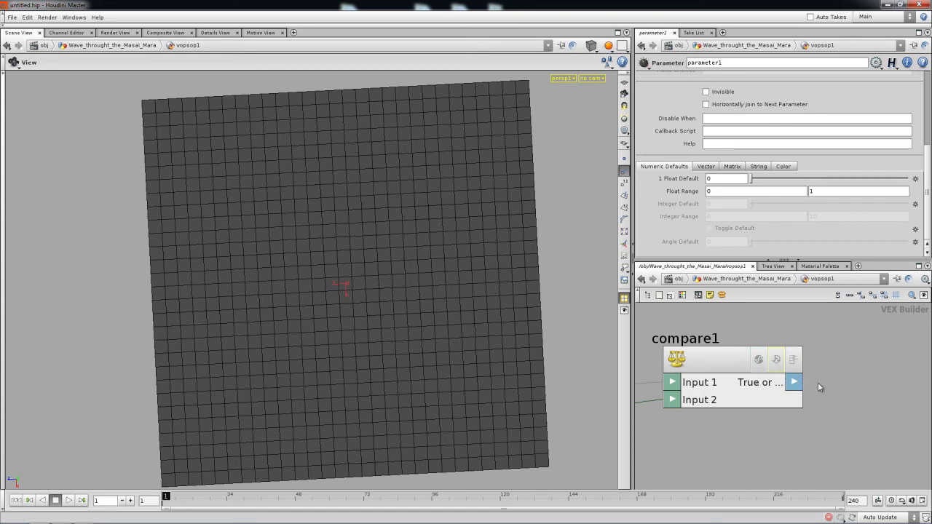
right_drag(810, 432, 794, 433)
middle_drag(767, 440, 829, 415)
right_drag(815, 416, 795, 420)
scroll(763, 425, down, 4)
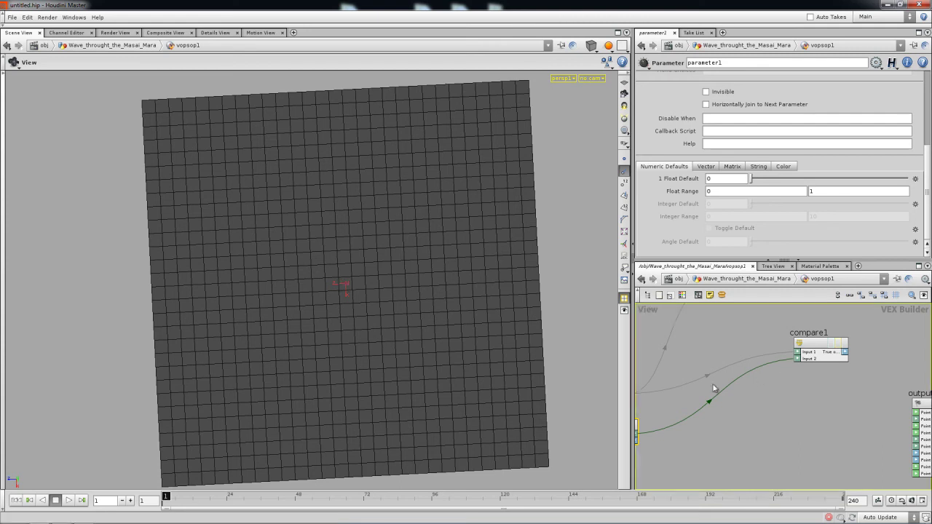
middle_drag(697, 403, 763, 391)
click(889, 332)
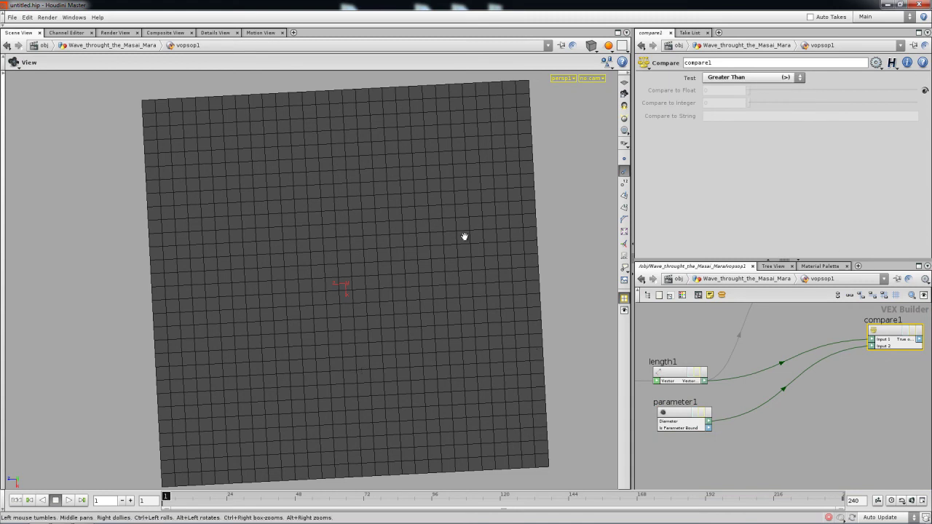
- Add a second Compare node below the first and wire the Length output into its Input 1
middle_drag(801, 439, 778, 403)
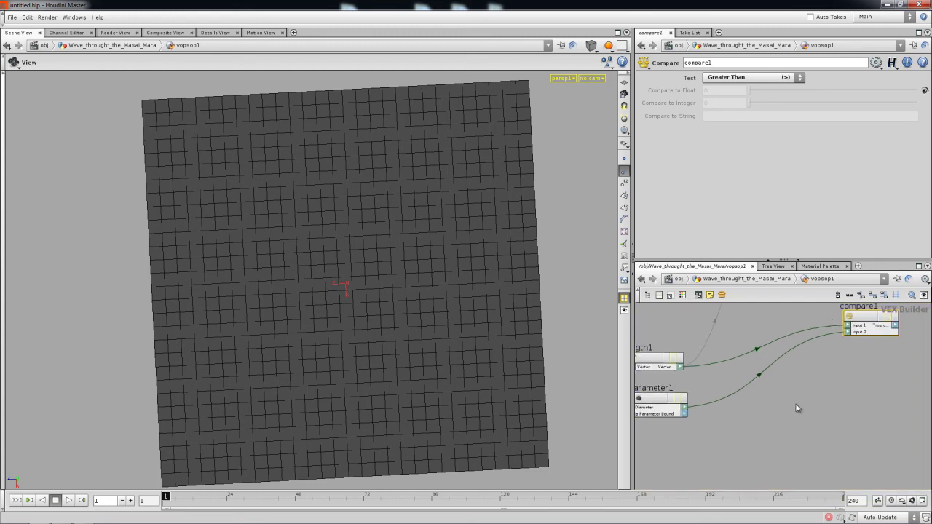
key(Tab)
click(823, 470)
click(869, 405)
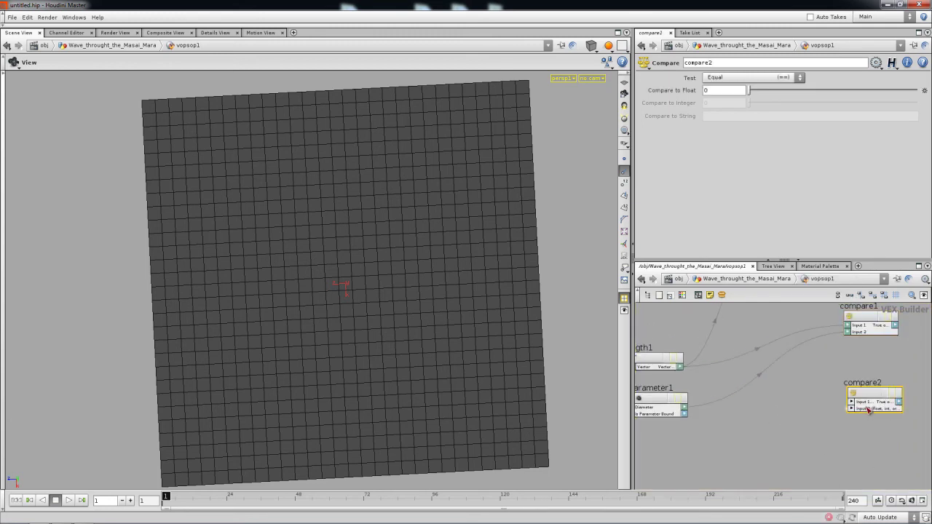
drag(680, 369, 854, 402)
scroll(808, 423, up, 2)
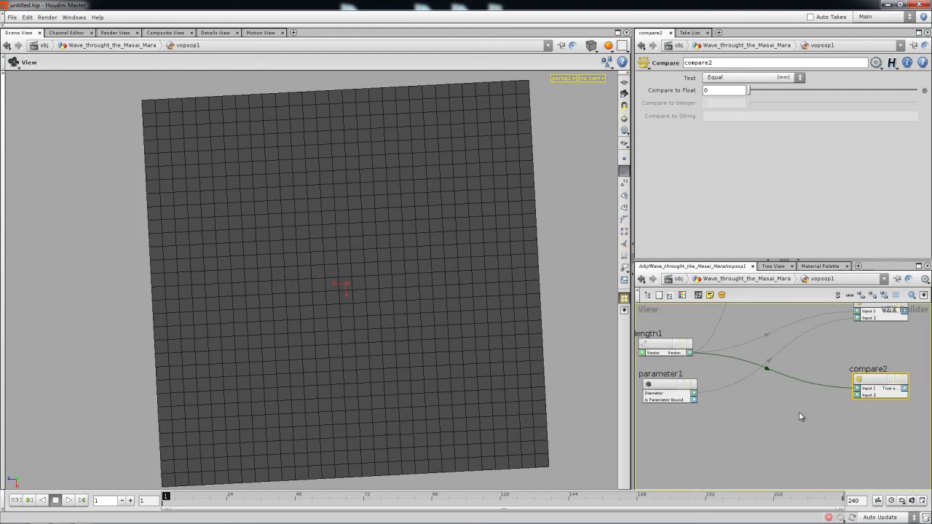
- Add an Add Constant node beside the Parameter node and wire the Diameter output into it
right_click(688, 395)
click(670, 427)
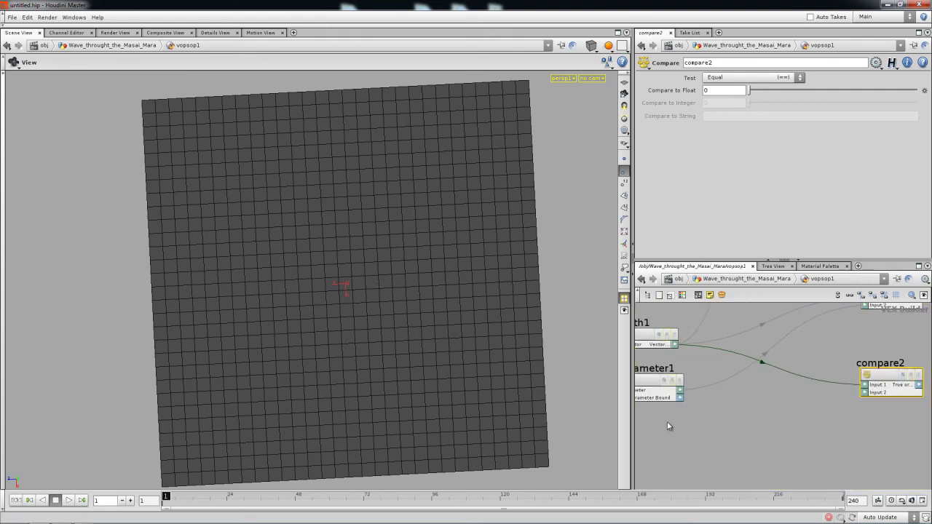
middle_drag(669, 425, 736, 412)
click(715, 386)
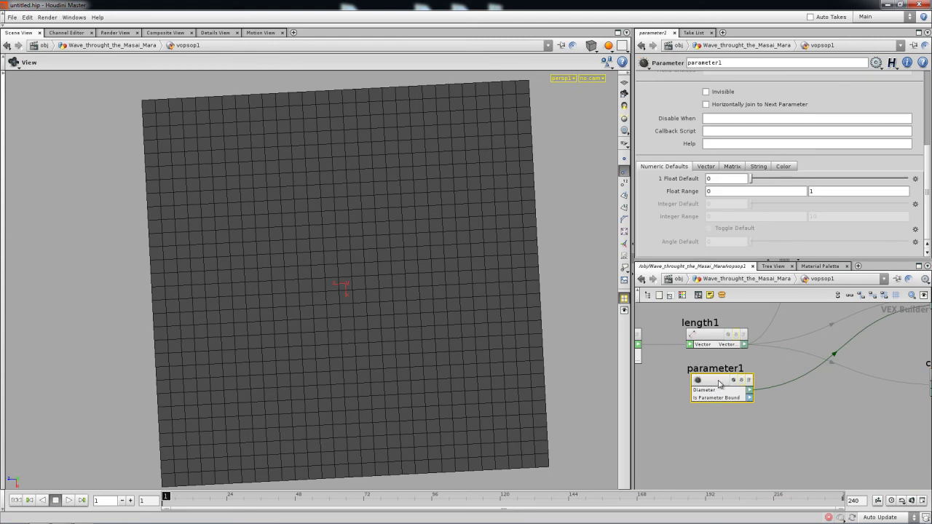
key(Tab)
mouse_move(739, 420)
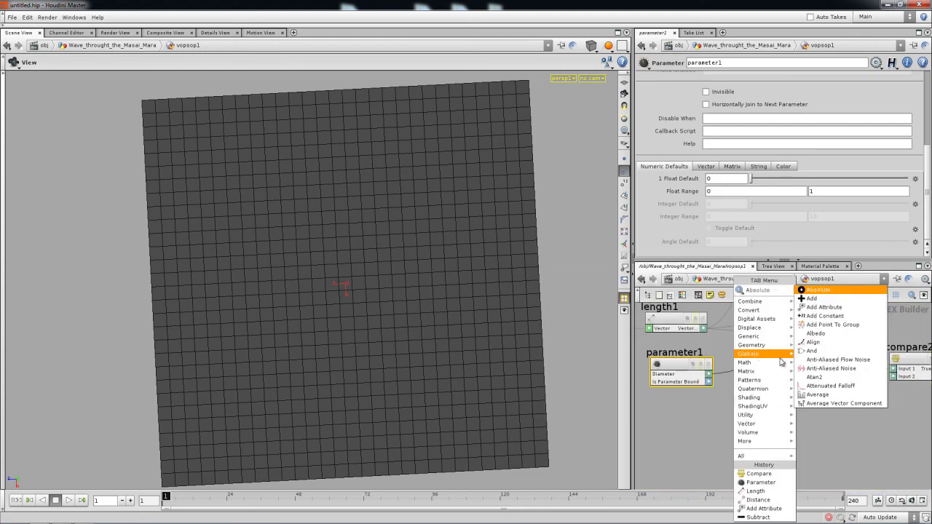
click(841, 318)
click(766, 399)
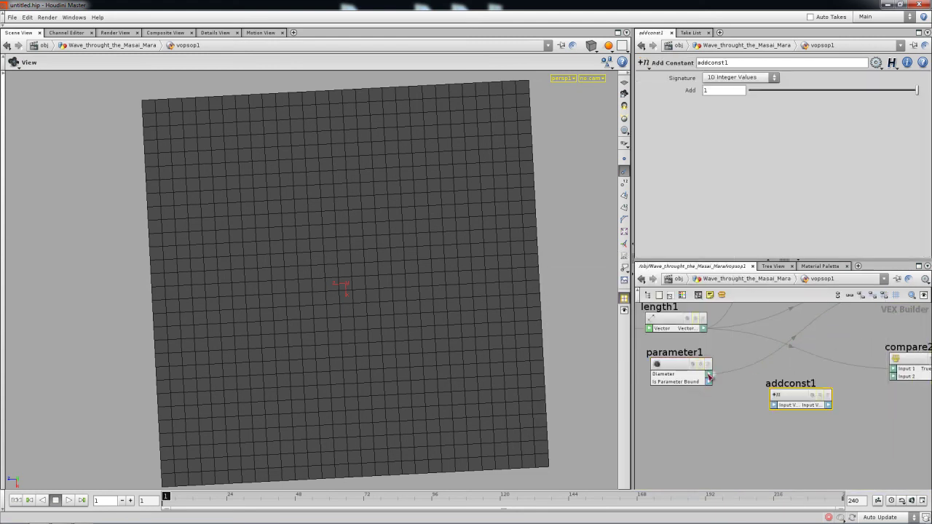
mouse_move(784, 408)
mouse_down()
mouse_move(785, 399)
mouse_move(709, 374)
mouse_up()
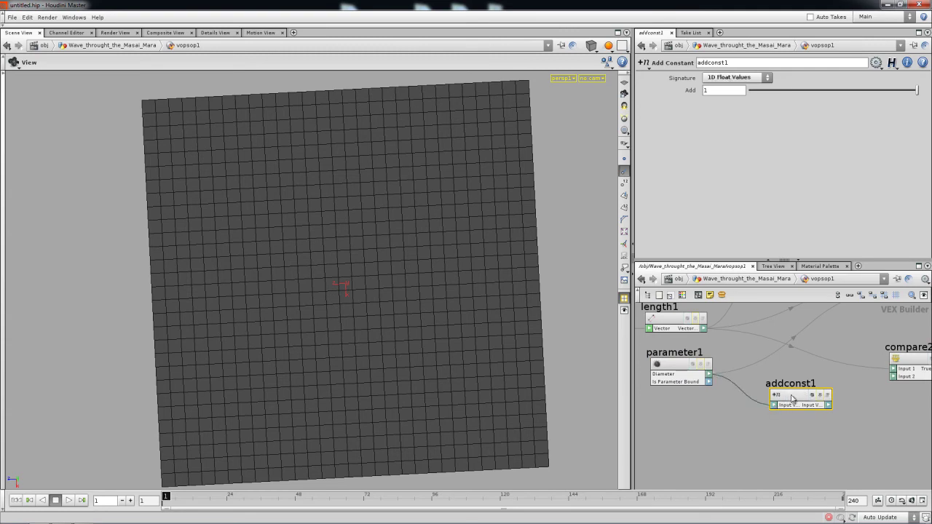
- Set the Add Constant node's Add value to 2
click(677, 365)
click(809, 390)
double_click(714, 92)
middle_drag(715, 96, 705, 102)
- Wire the Add Constant output into Input 2 of the second Compare node and set its test to Less Than
middle_drag(847, 447, 766, 441)
scroll(780, 418, up, 2)
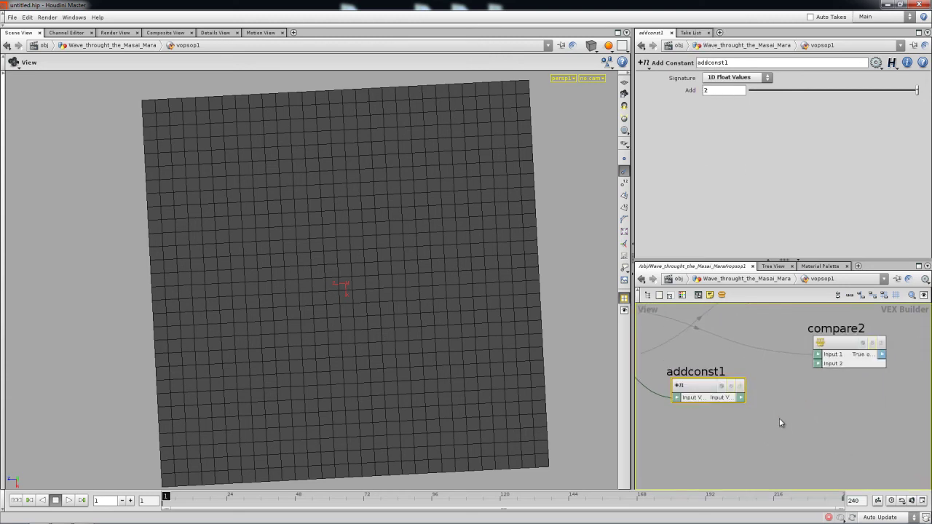
click(817, 363)
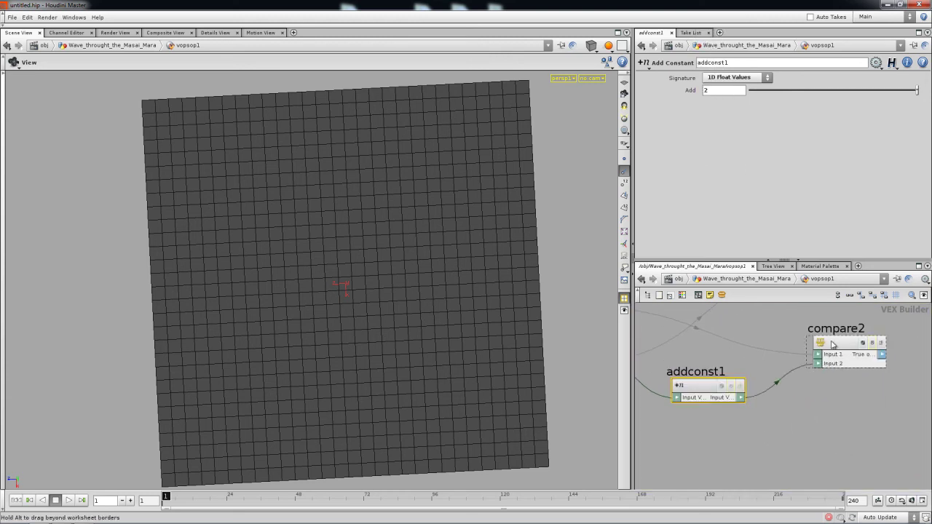
click(830, 343)
click(730, 78)
click(731, 96)
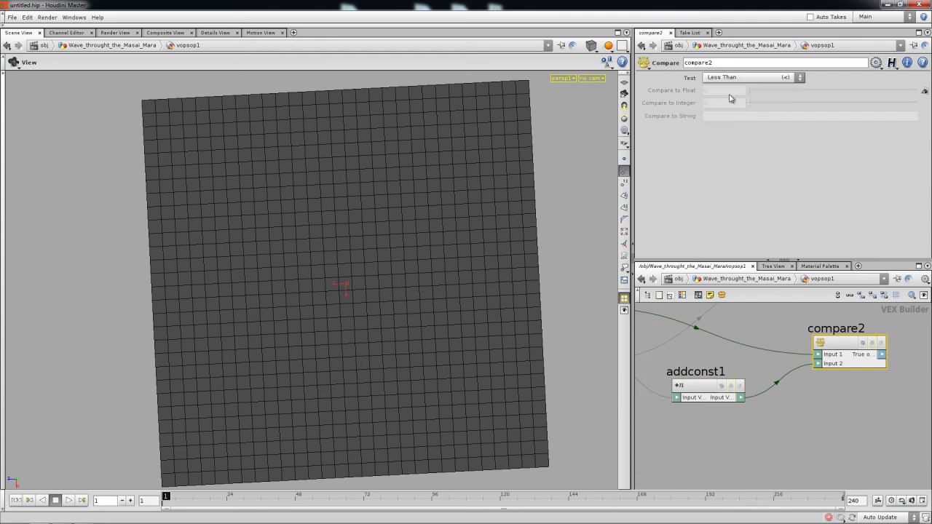
- Move the output node farther away from the two Compare nodes to make room between them
scroll(776, 357, down, 2)
middle_drag(773, 340, 799, 398)
scroll(812, 376, down, 2)
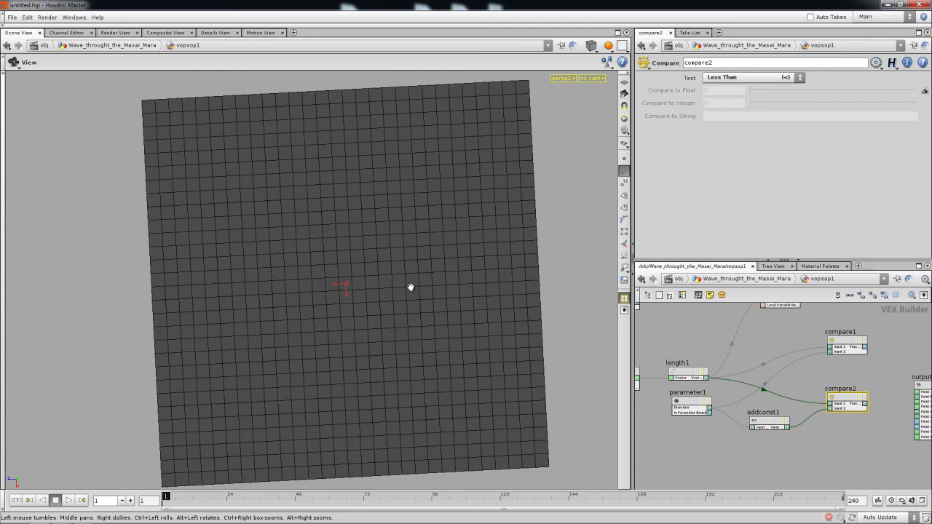
middle_drag(834, 366, 761, 354)
drag(855, 376, 892, 377)
middle_drag(851, 374, 808, 371)
right_drag(809, 369, 838, 375)
drag(843, 375, 864, 376)
right_drag(764, 362, 794, 371)
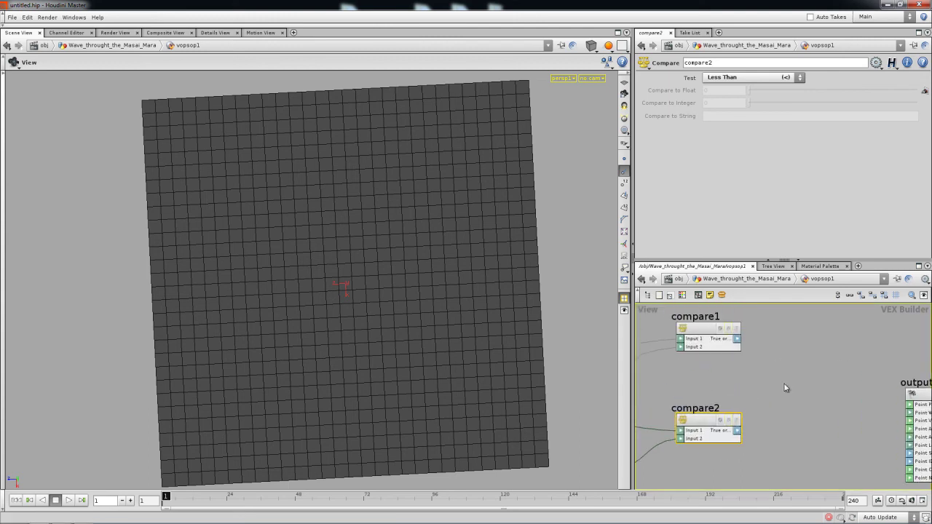
- Add an And node between the two Compare nodes and the output node and fine-tune its position
key(Tab)
mouse_move(790, 423)
text(a)
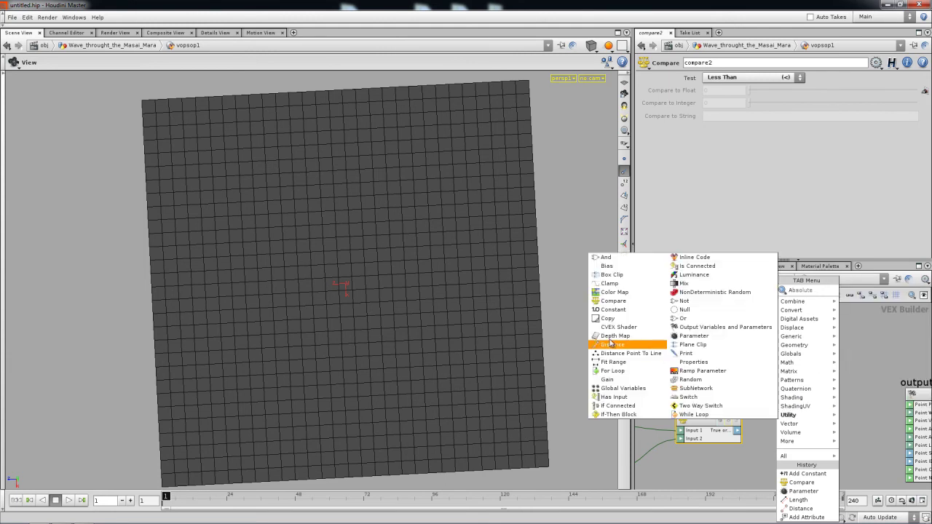
click(610, 258)
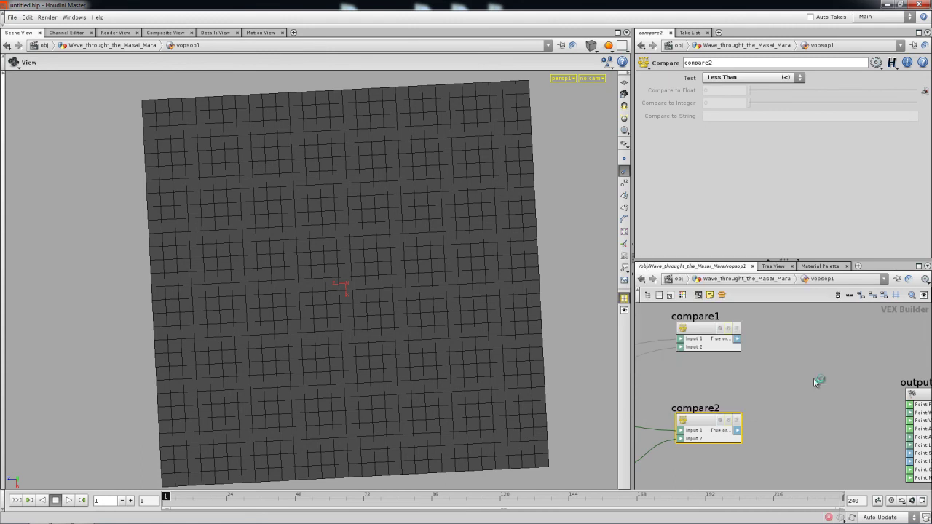
click(814, 378)
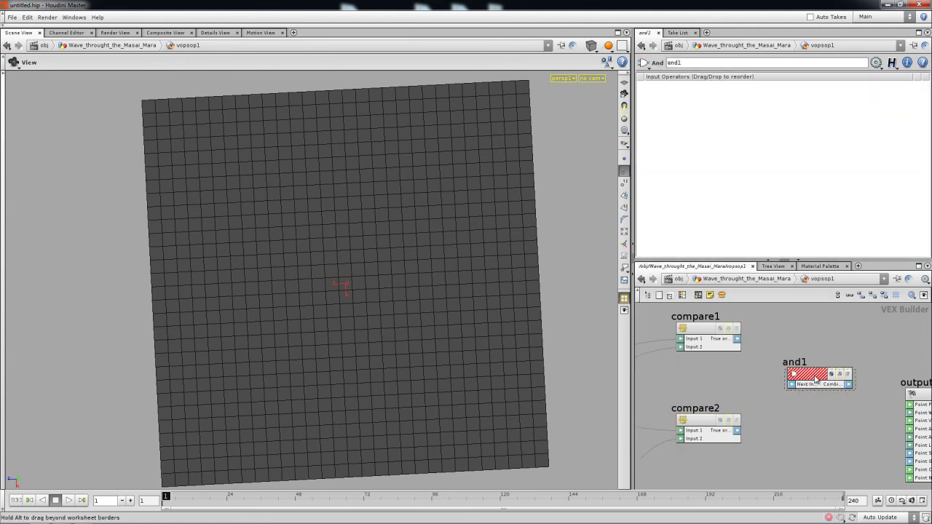
scroll(820, 340, up, 4)
scroll(820, 340, down, 2)
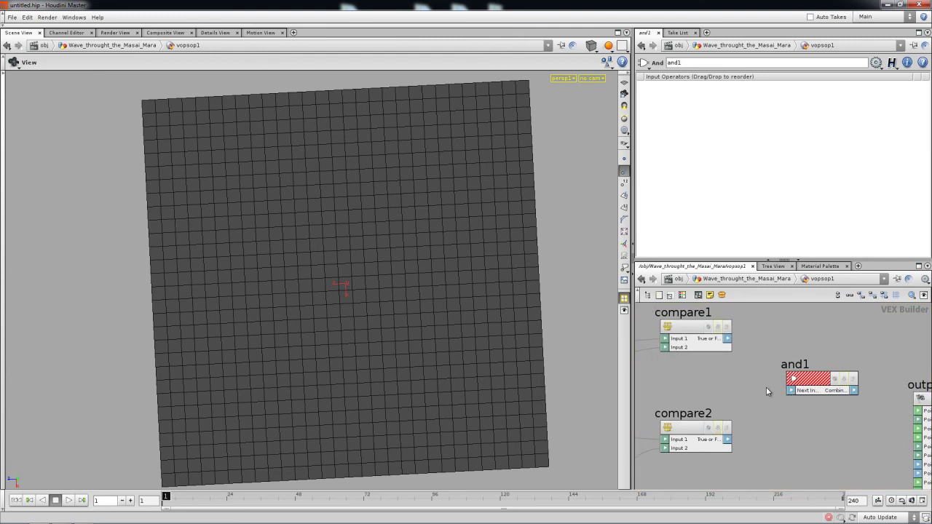
scroll(766, 392, down, 1)
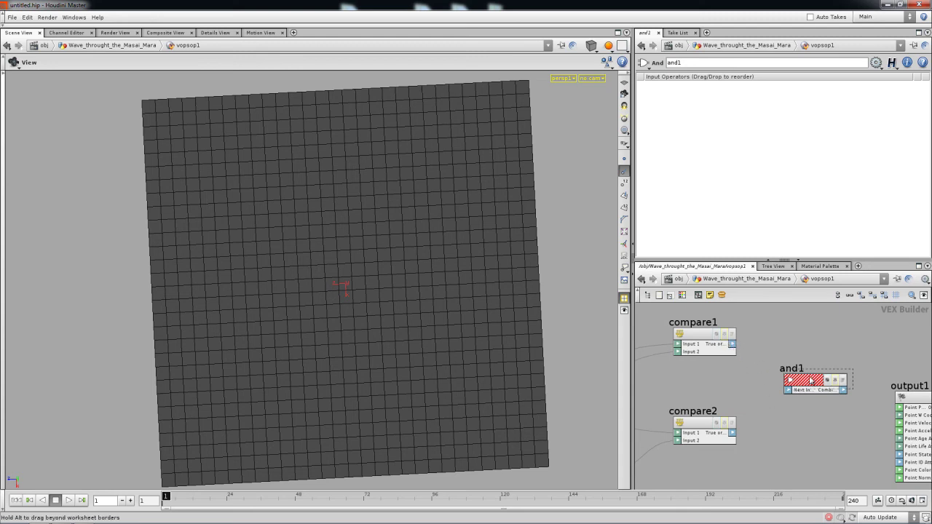
drag(806, 387, 810, 381)
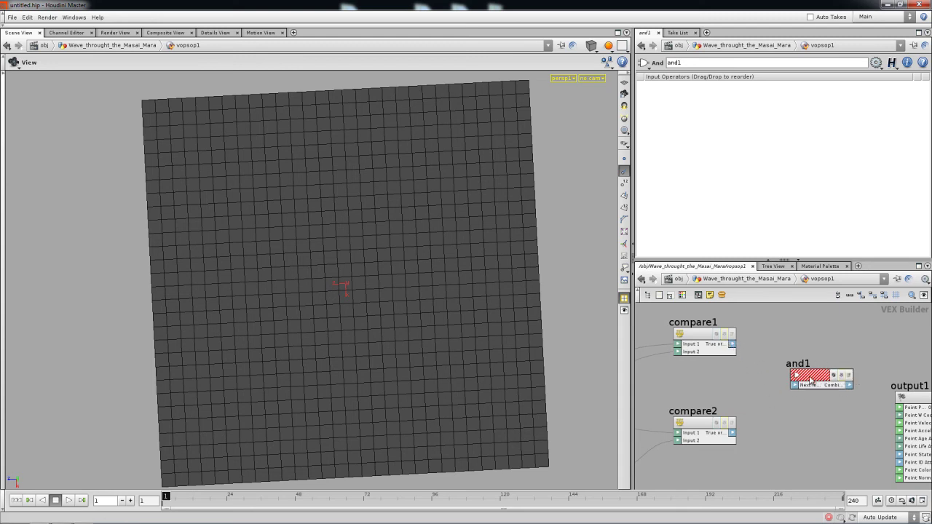
scroll(808, 355, down, 2)
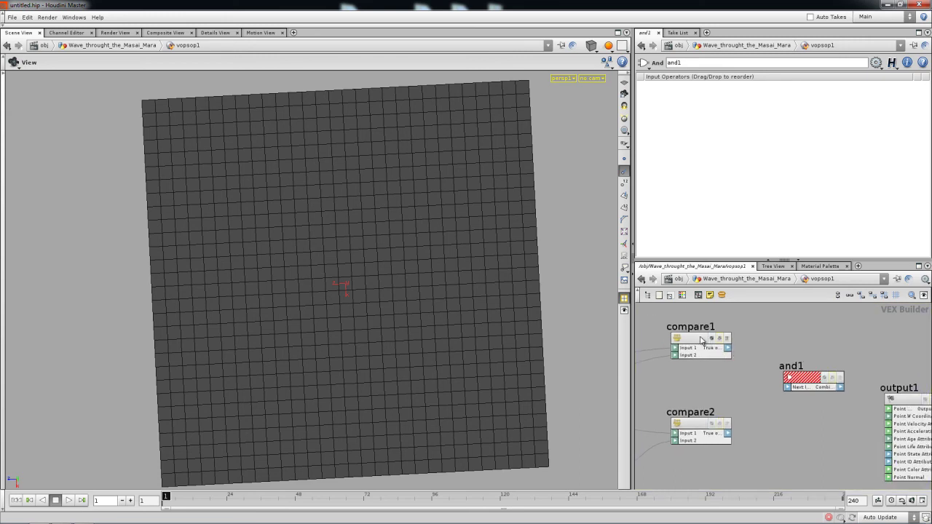
- Review the settings and wiring of both Compare nodes, the Diameter parameter and the Add Constant node
click(701, 340)
click(699, 426)
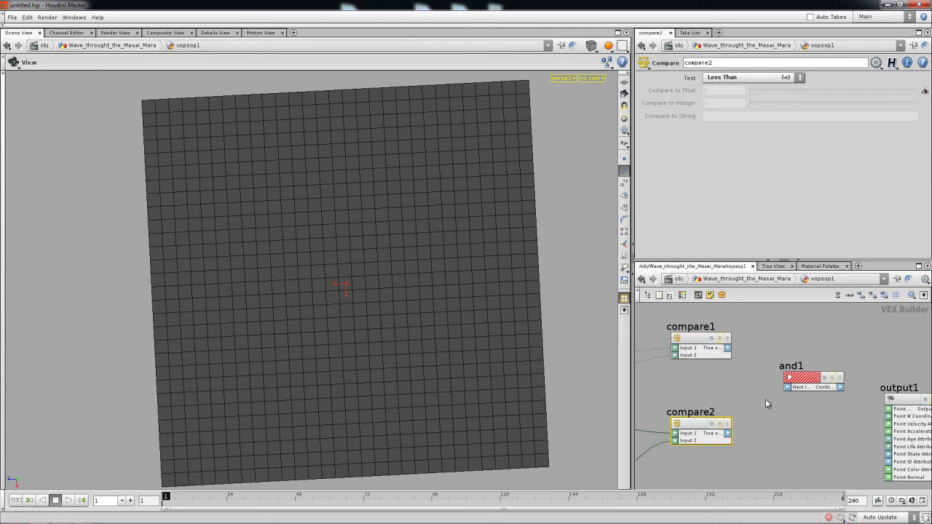
click(688, 342)
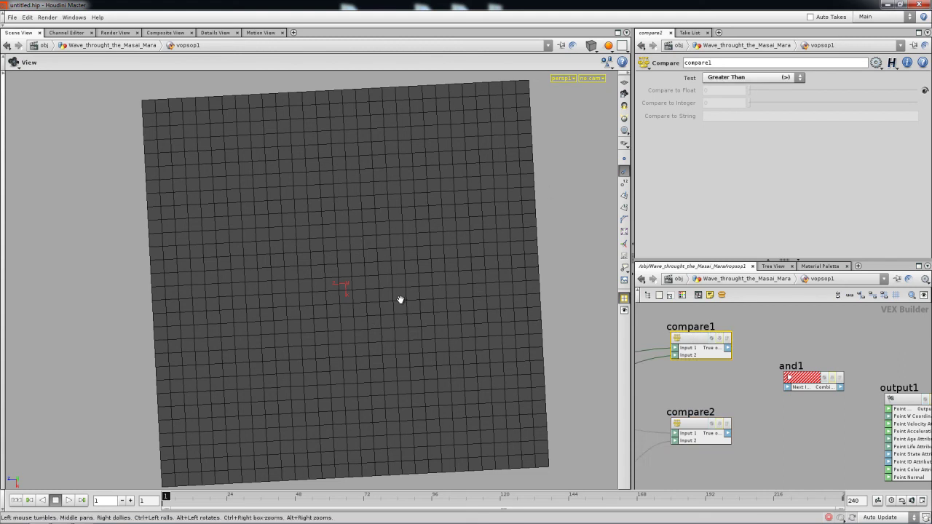
click(692, 427)
middle_drag(641, 418, 776, 367)
click(714, 416)
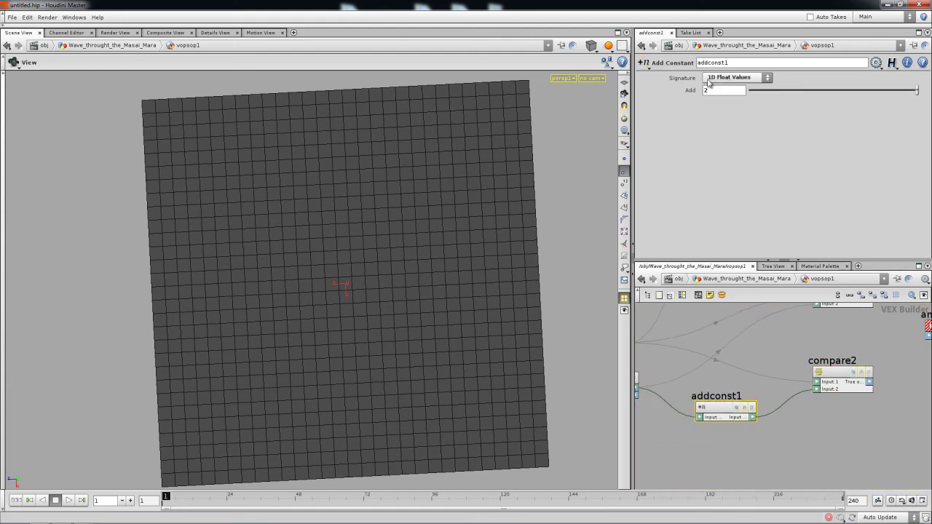
middle_drag(706, 377, 764, 380)
click(671, 385)
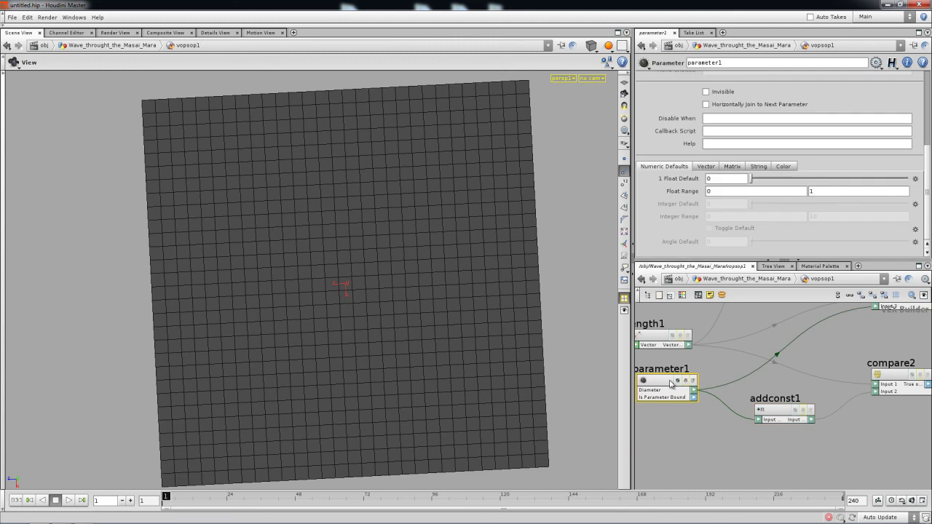
click(775, 411)
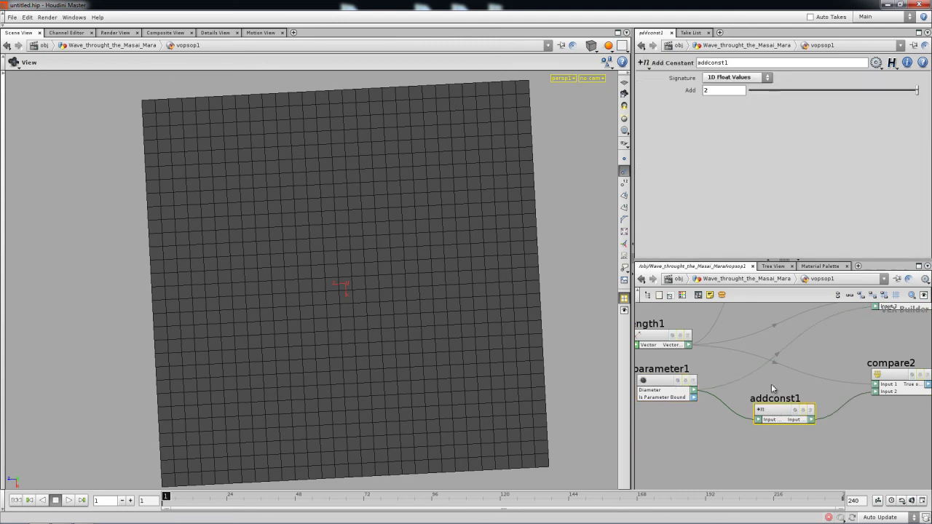
middle_drag(856, 397, 801, 397)
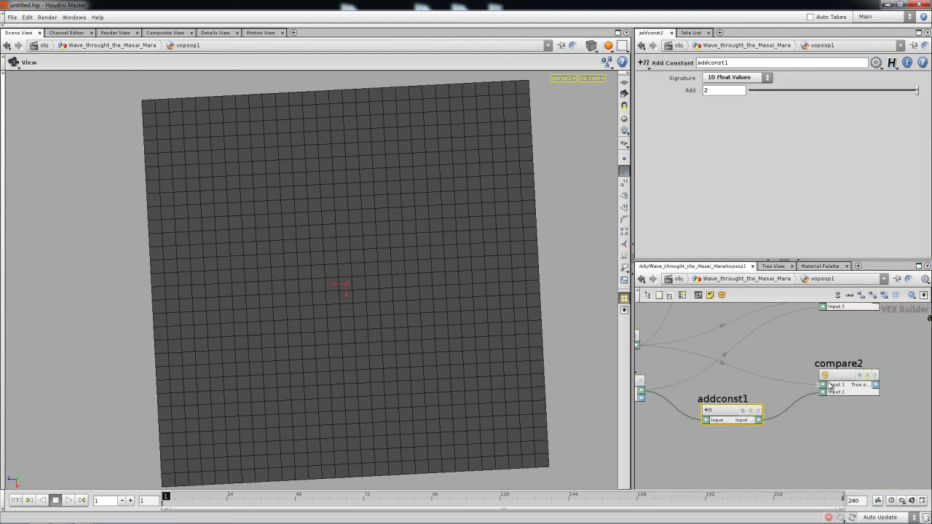
click(841, 380)
middle_drag(674, 347, 751, 371)
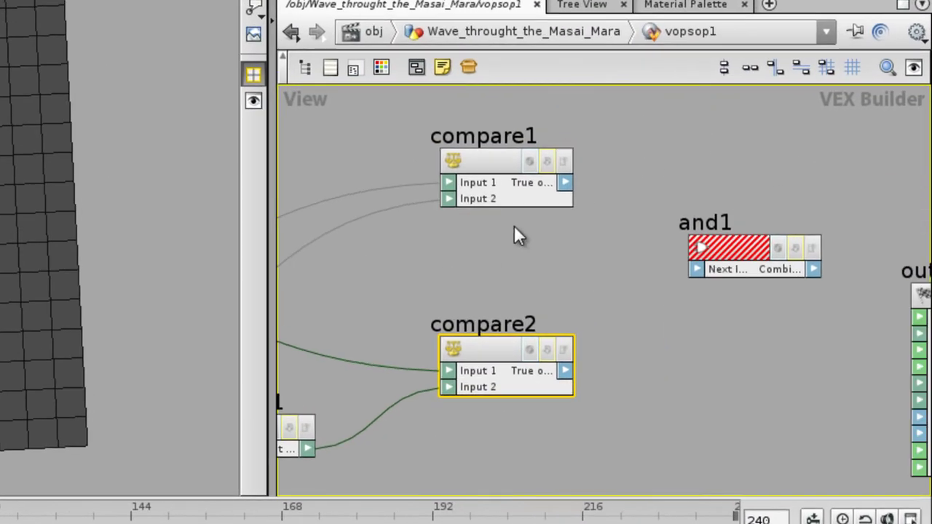
- Wire the outputs of both Compare nodes into the And node and centre it between them
mouse_move(565, 183)
mouse_down()
mouse_move(614, 204)
mouse_move(697, 269)
mouse_up()
mouse_move(565, 370)
mouse_down()
mouse_move(731, 288)
mouse_move(712, 270)
mouse_up()
click(723, 220)
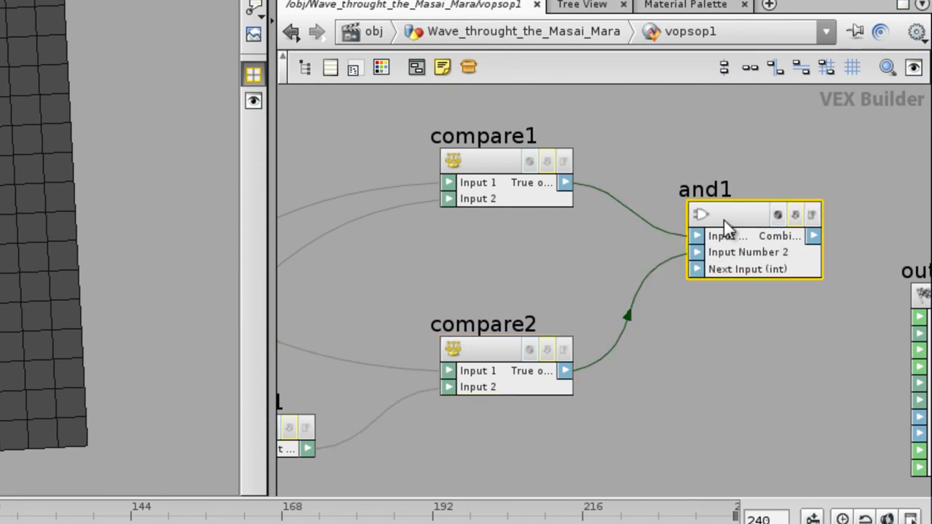
middle_drag(724, 209, 609, 246)
drag(628, 256, 628, 270)
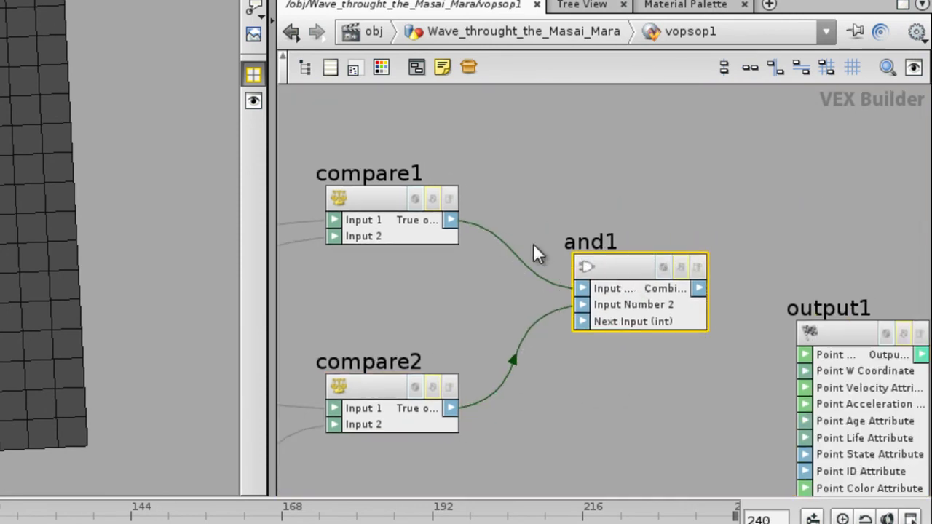
- Move the output node farther away from the And node to make room for another node
key(space)
middle_drag(630, 267, 484, 267)
middle_drag(685, 321, 504, 262)
scroll(565, 239, down, 2)
drag(756, 351, 820, 323)
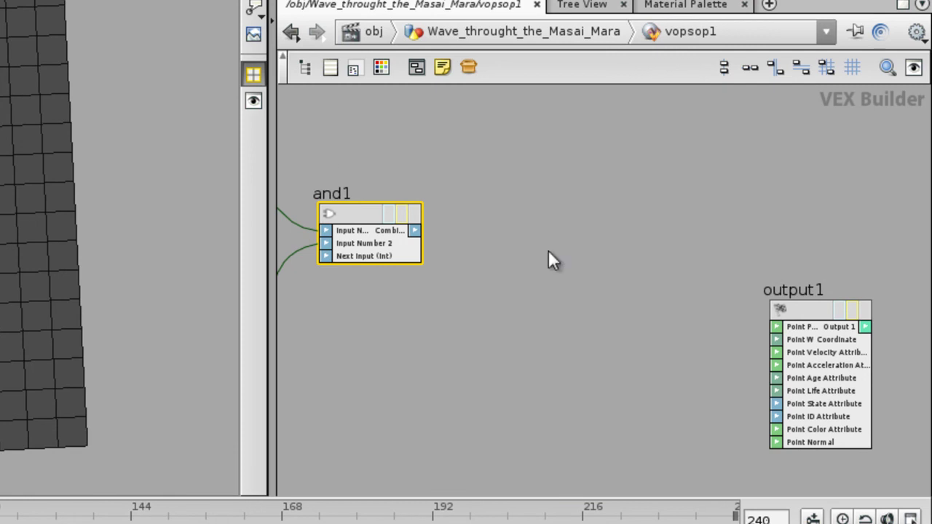
- Add a Two Way Switch node between the And node and the output node
middle_drag(551, 204, 558, 214)
key(Tab)
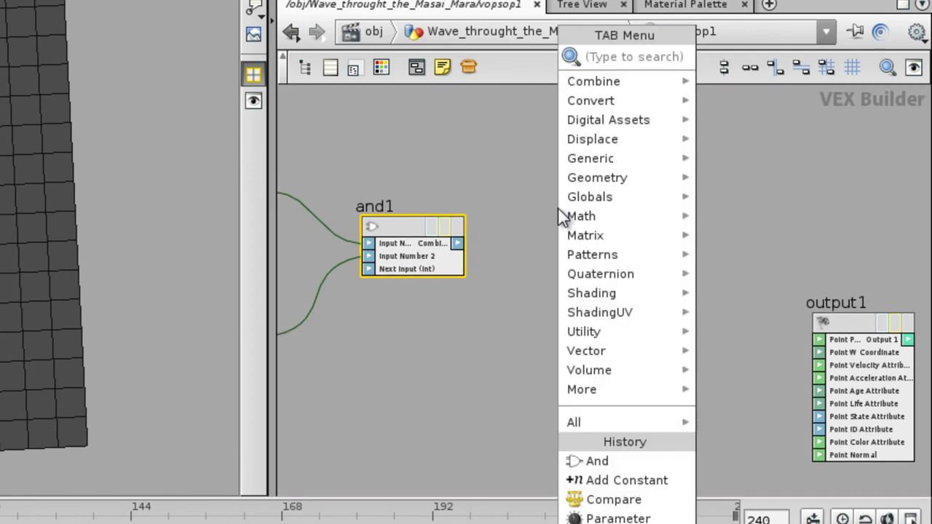
mouse_move(575, 205)
click(758, 66)
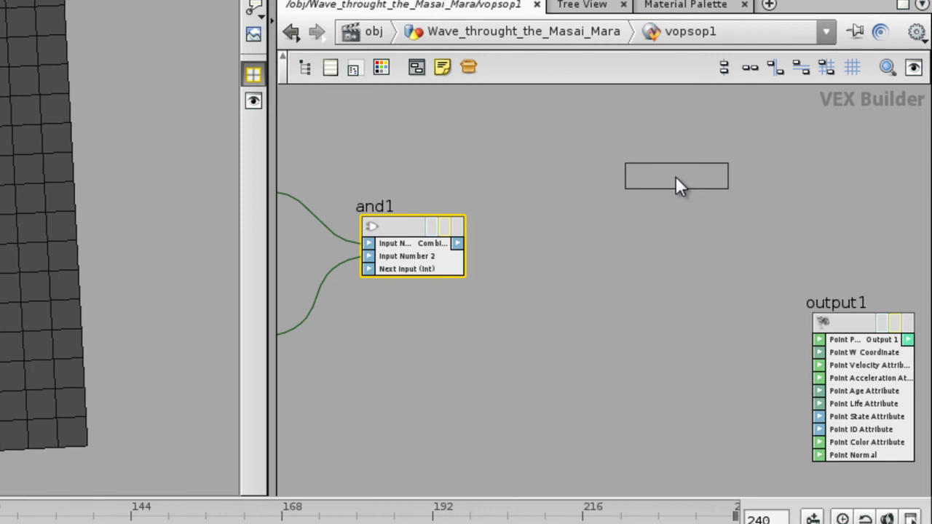
click(617, 188)
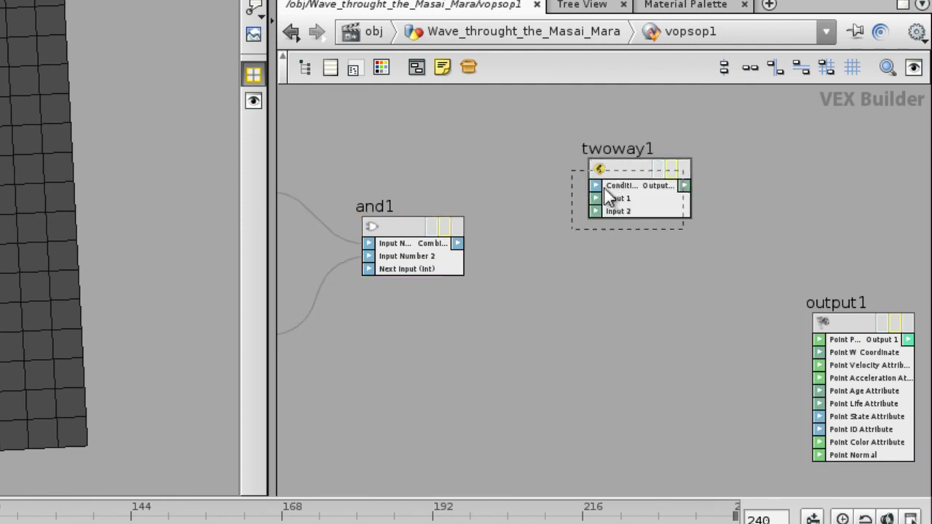
drag(586, 228, 588, 228)
right_drag(507, 222, 613, 294)
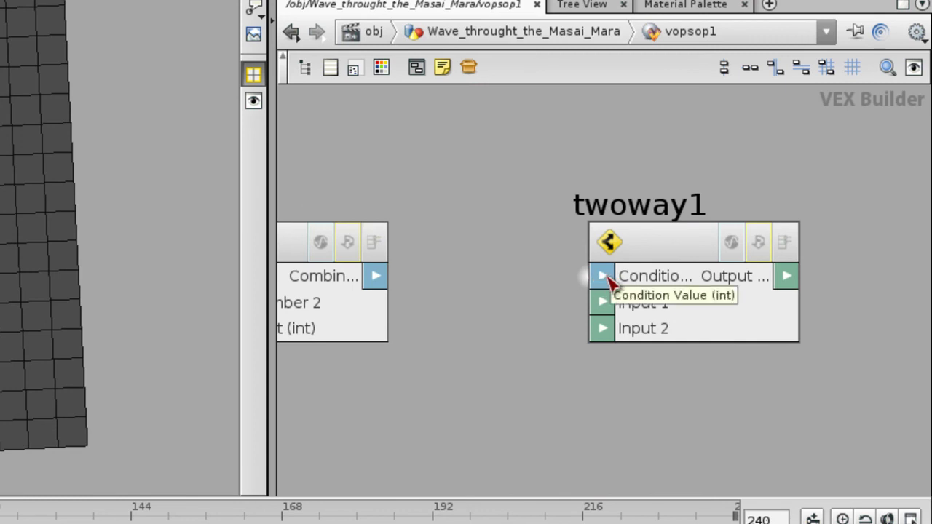
- Wire the And node's output into the Two Way Switch's Condition Value input and move the switch higher in the network
drag(605, 278, 375, 281)
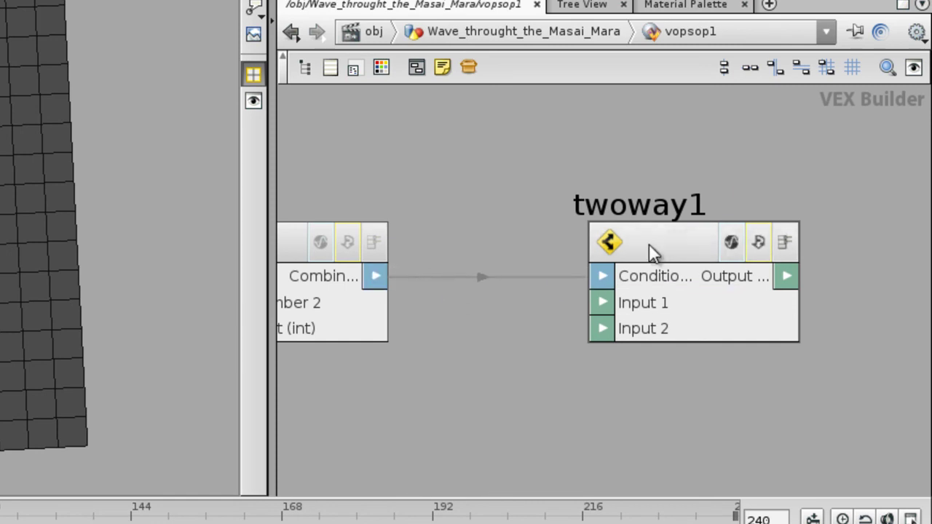
drag(660, 237, 723, 162)
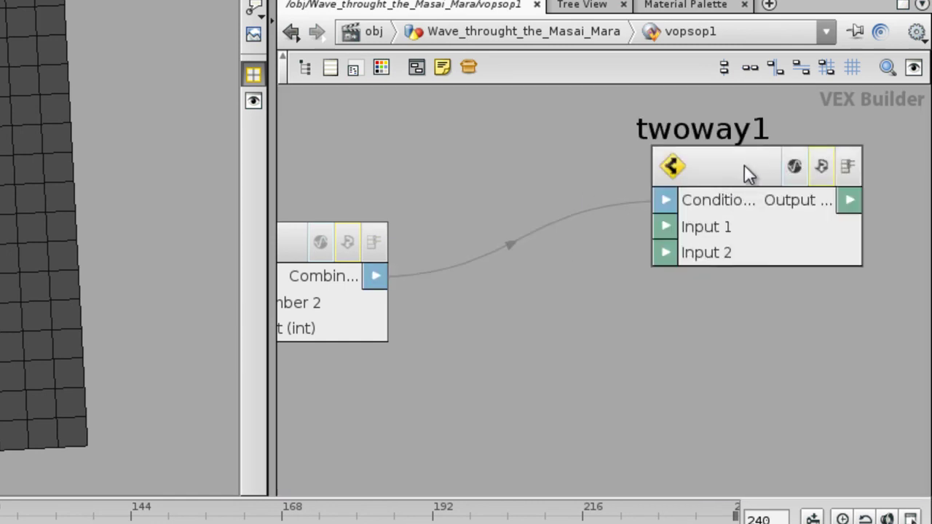
scroll(750, 172, down, 5)
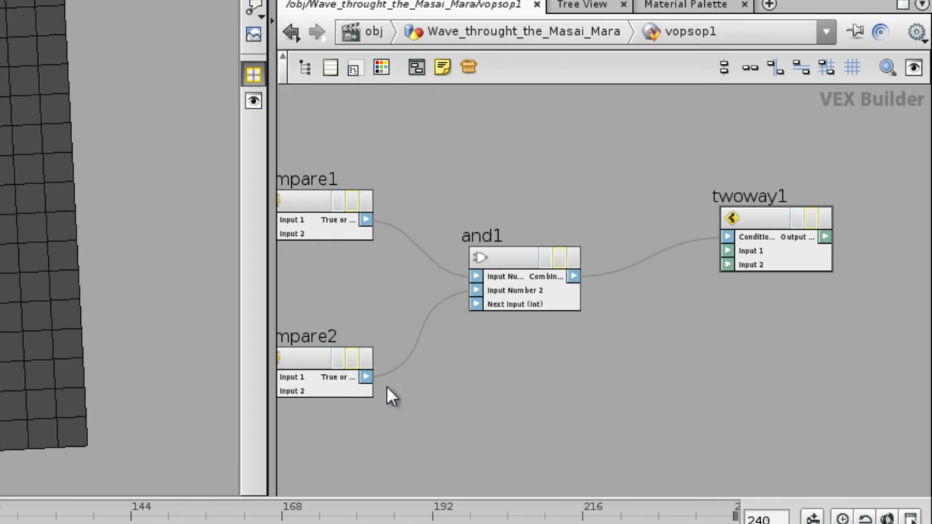
scroll(581, 357, down, 3)
middle_drag(588, 353, 758, 229)
middle_drag(691, 268, 513, 333)
scroll(602, 312, up, 1)
middle_drag(602, 311, 565, 410)
drag(618, 254, 665, 179)
- Add a Float To Vector node below the Two Way Switch's inputs
scroll(628, 196, up, 2)
key(Tab)
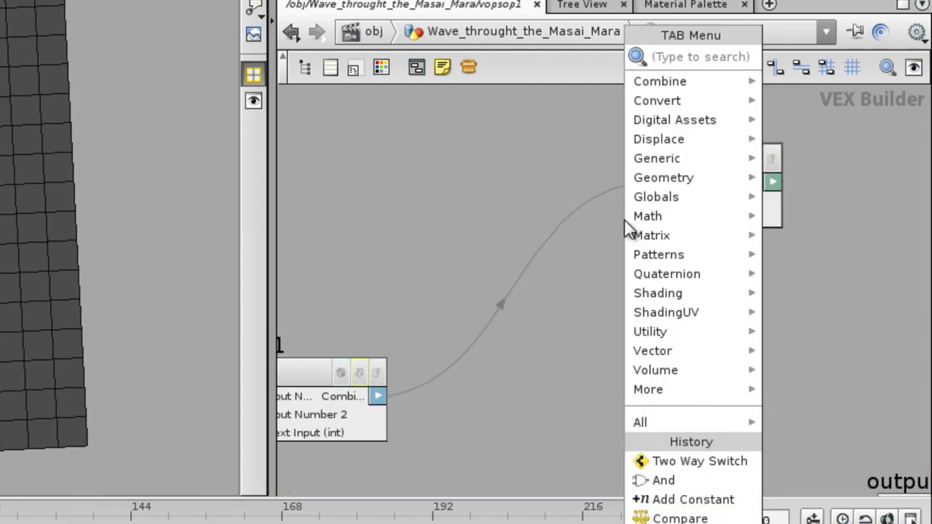
text(flo)
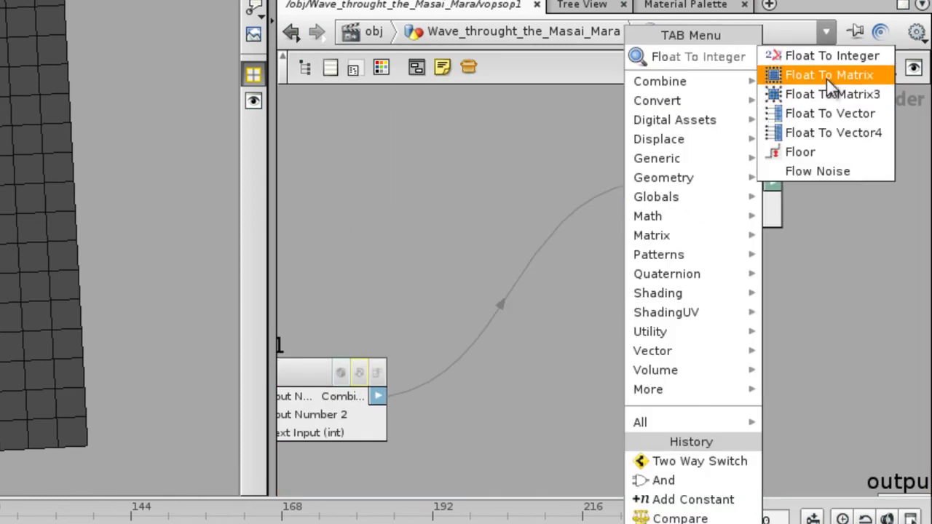
key(Escape)
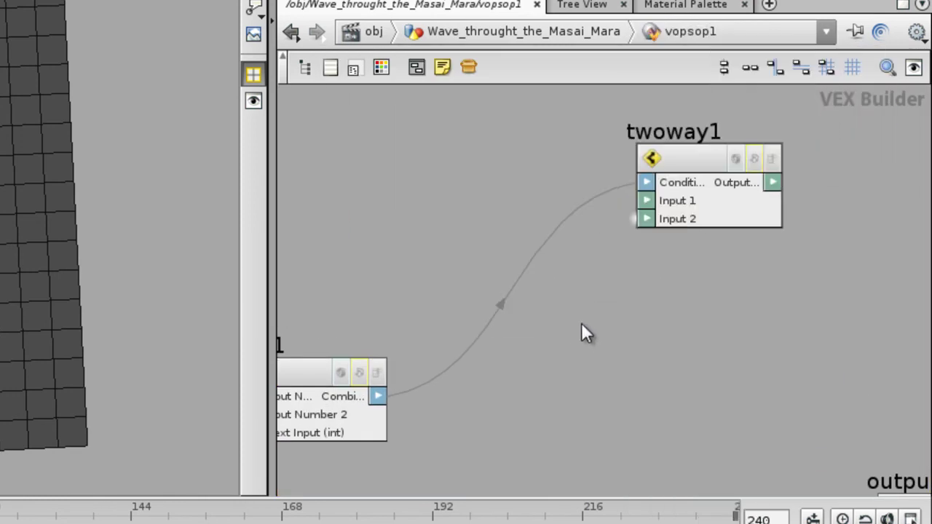
click(605, 346)
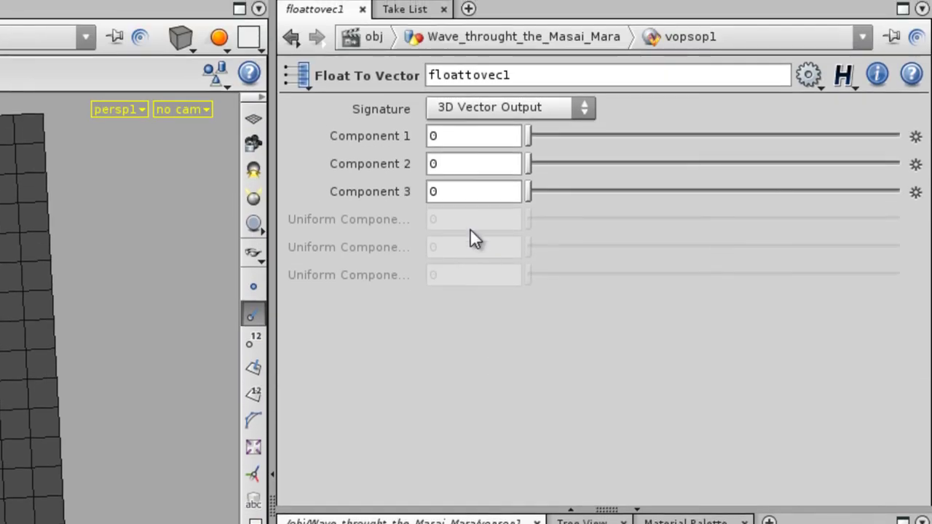
- Set Component 1 of the Float To Vector node to 1 for a red color
click(432, 64)
text(1)
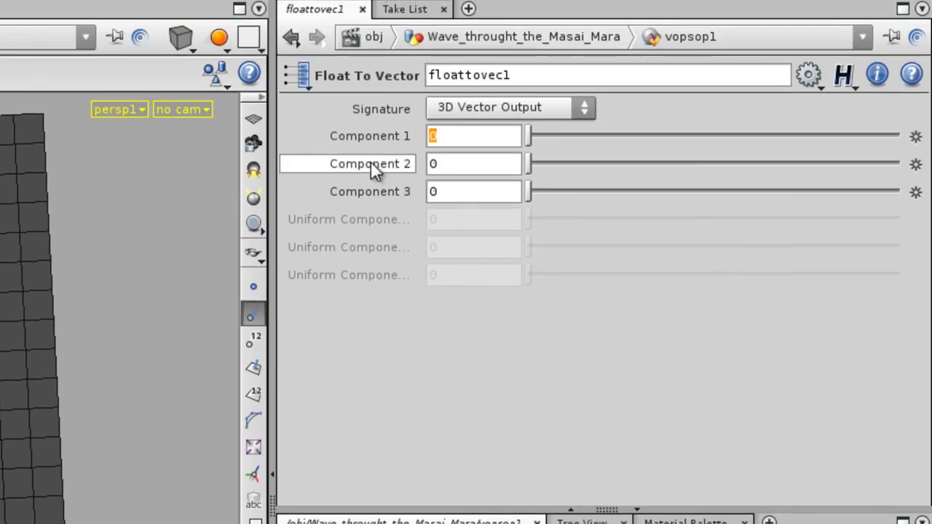
key(Return)
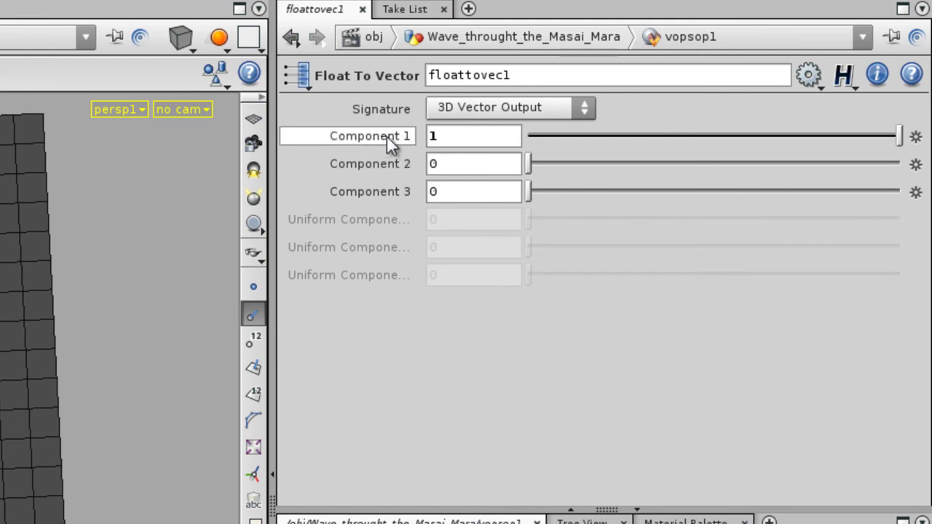
double_click(442, 136)
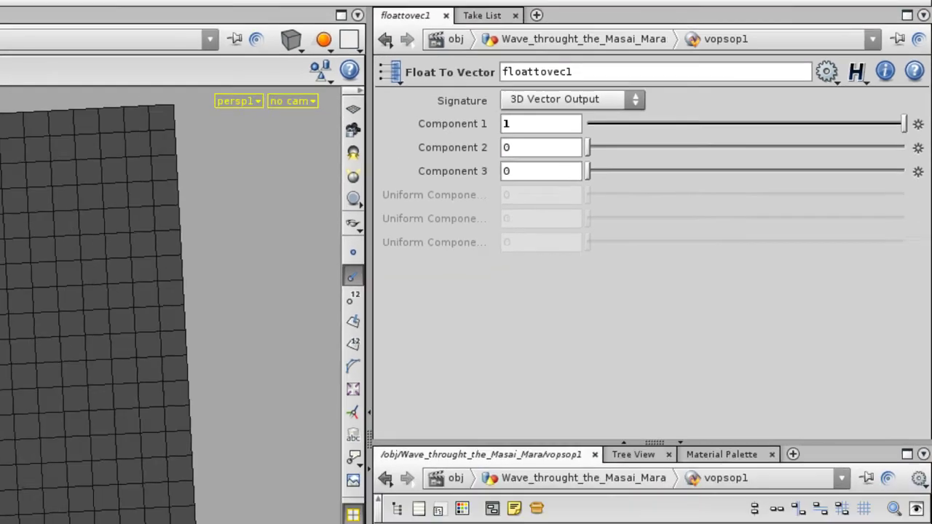
- Wire the Float To Vector color through the Two Way Switch into the output node's Point Color Attribute and inspect the grid
drag(722, 366, 820, 356)
middle_drag(867, 419, 761, 343)
middle_drag(741, 429, 741, 362)
click(791, 408)
right_drag(358, 299, 483, 327)
drag(430, 283, 437, 242)
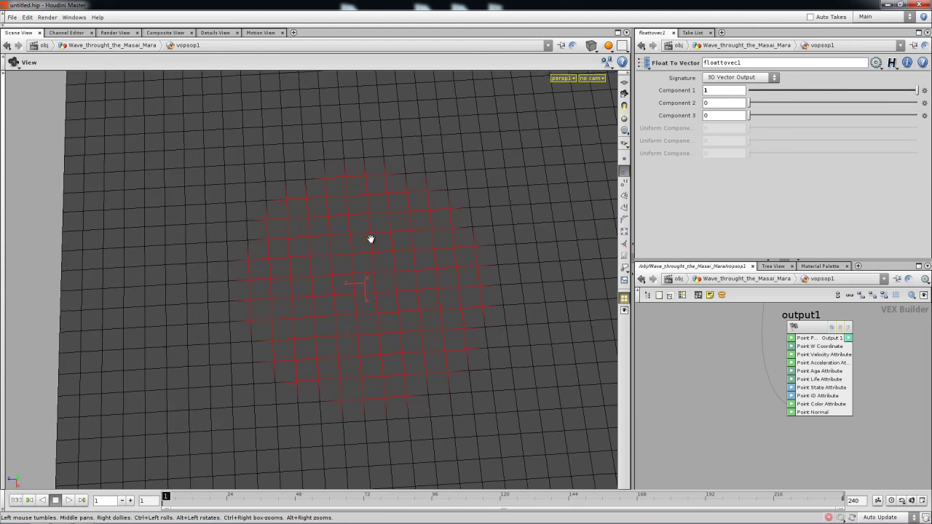